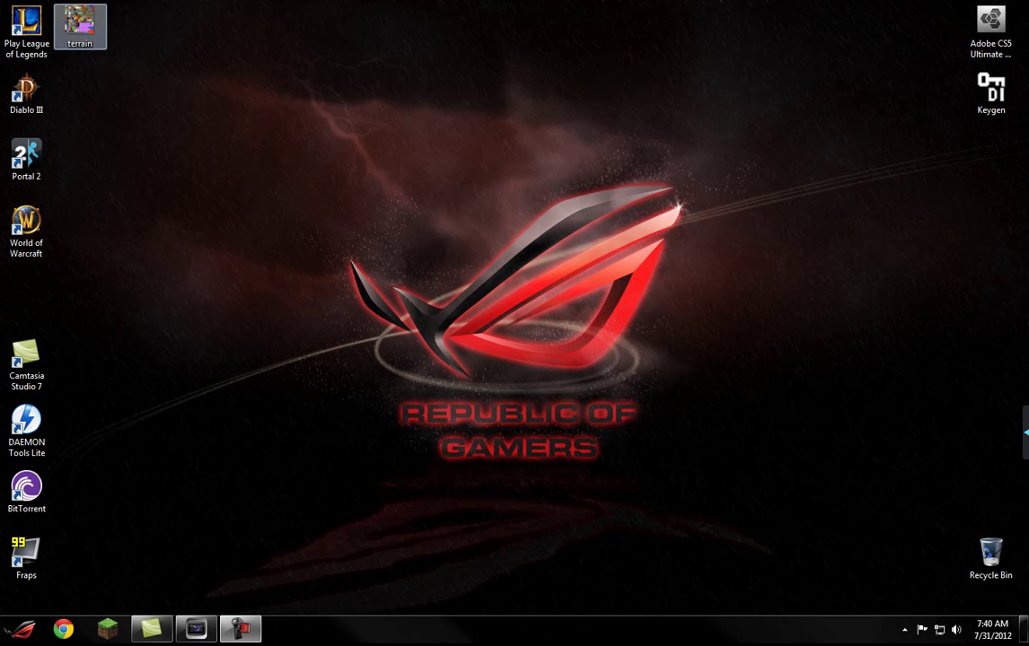
# Open the bin folder inside .minecraft by way of the %appdata% location
pyautogui.click(19, 628)
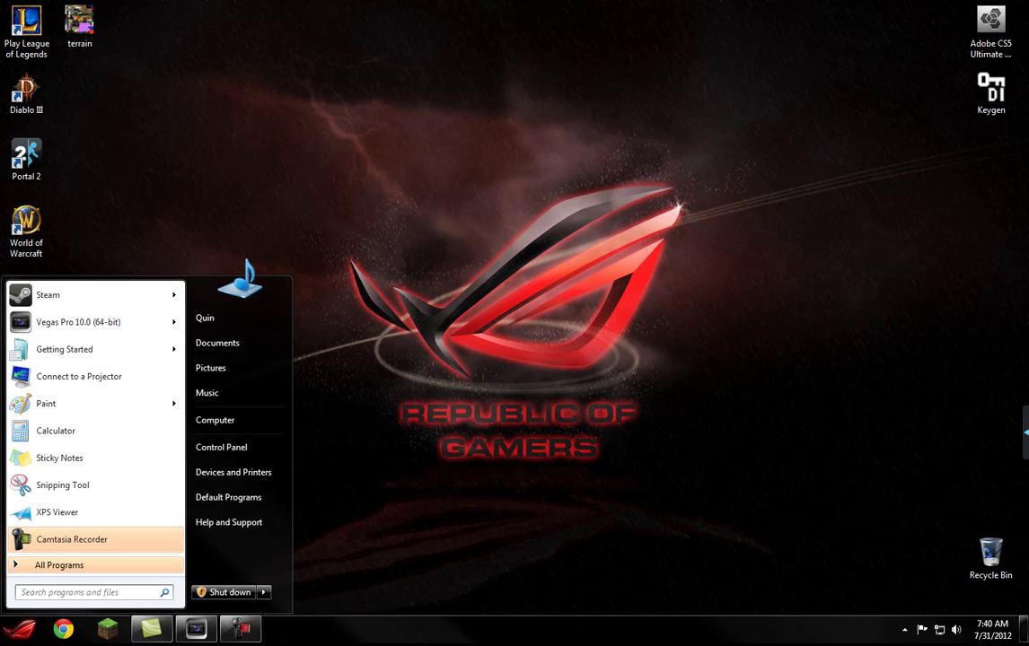
pyautogui.write('%appdata%')
pyautogui.press('Return')
pyautogui.doubleClick(162, 92)
pyautogui.click(162, 93)
pyautogui.doubleClick(148, 93)
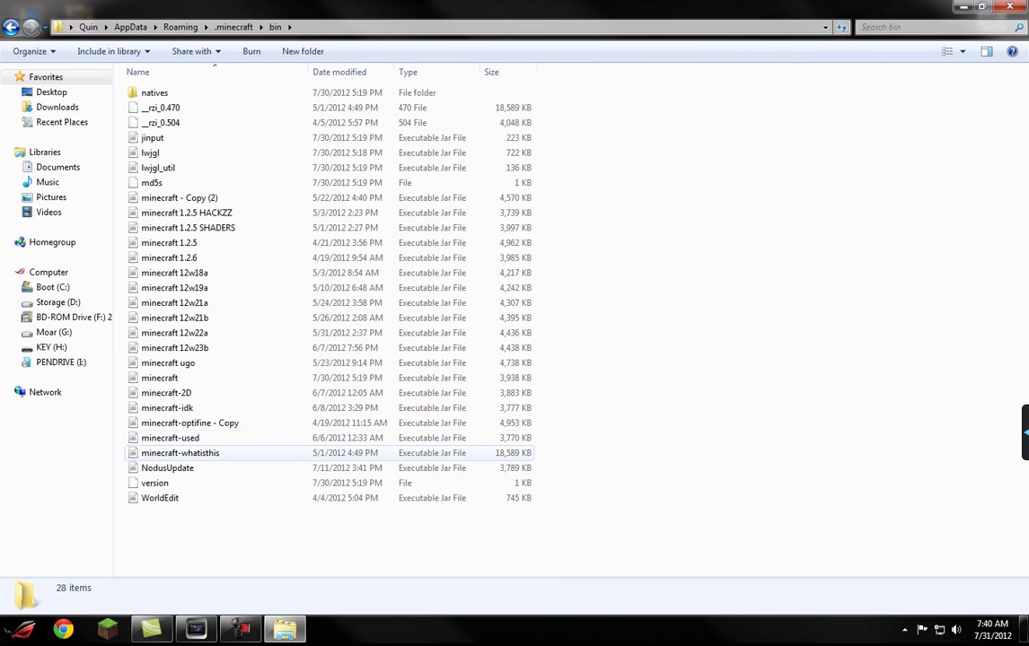
# Open the minecraft jar file with WinRAR archiver and close the folder window behind it
pyautogui.rightClick(179, 378)
pyautogui.moveTo(270, 151)
pyautogui.click(447, 166)
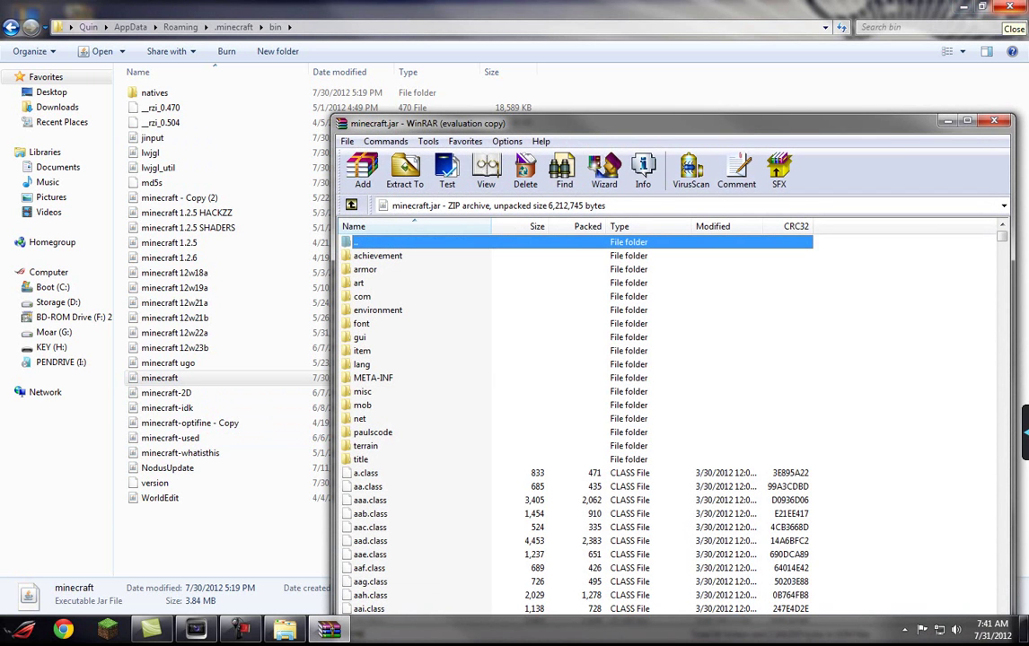
pyautogui.click(907, 26)
pyautogui.click(1005, 6)
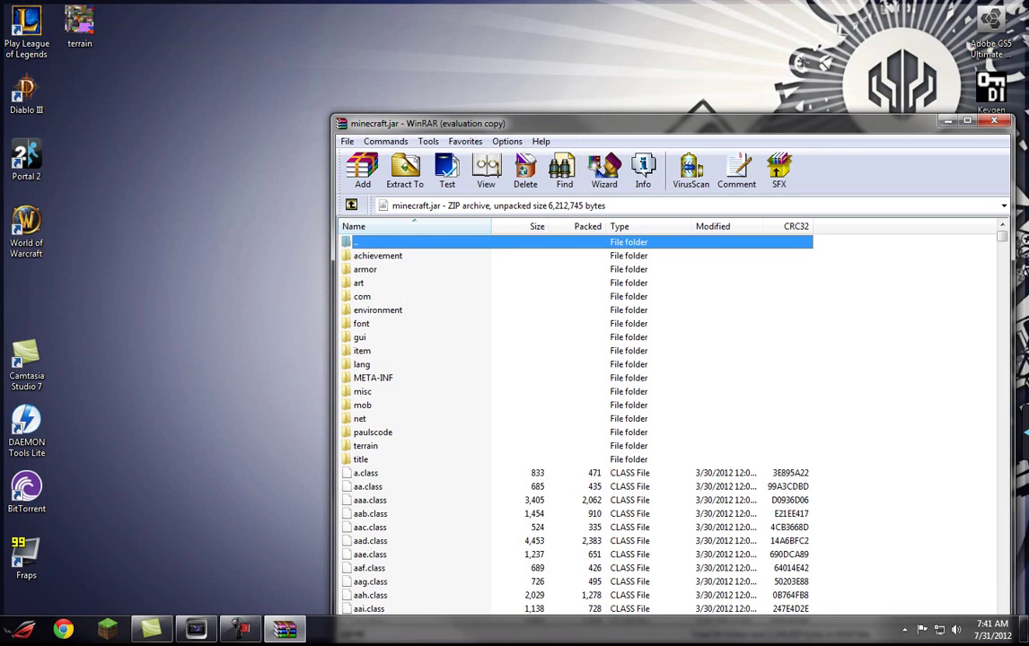
# Locate and select terrain.png in the minecraft.jar archive, and close the archive
pyautogui.scroll(-6, 668, 422)
pyautogui.moveTo(673, 123); pyautogui.dragTo(660, 1)
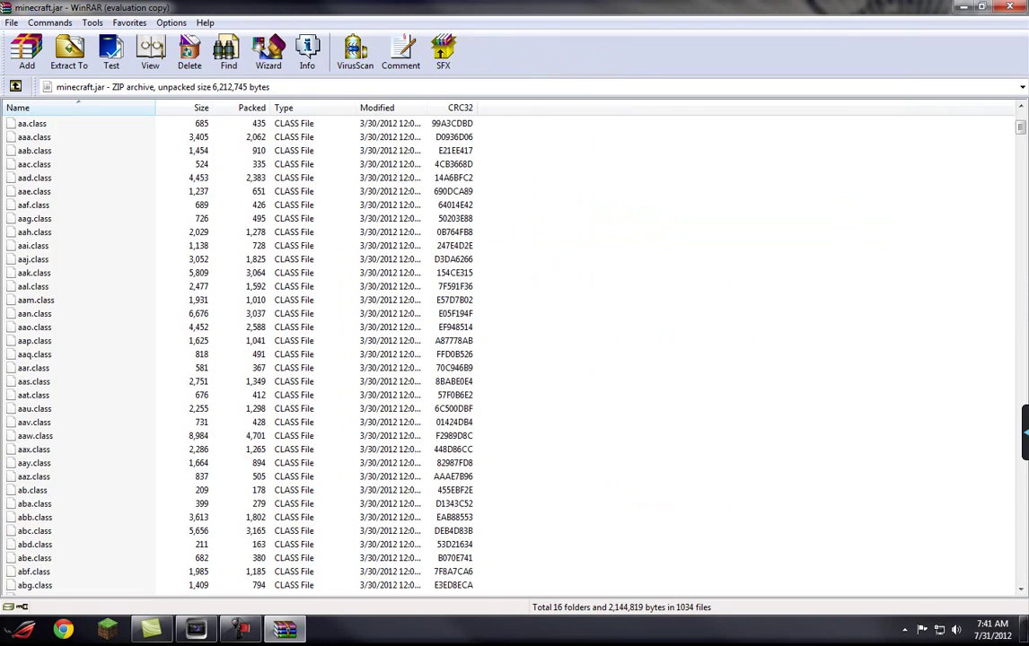
pyautogui.moveTo(1020, 128); pyautogui.dragTo(1020, 232)
pyautogui.scroll(-20, 512, 355)
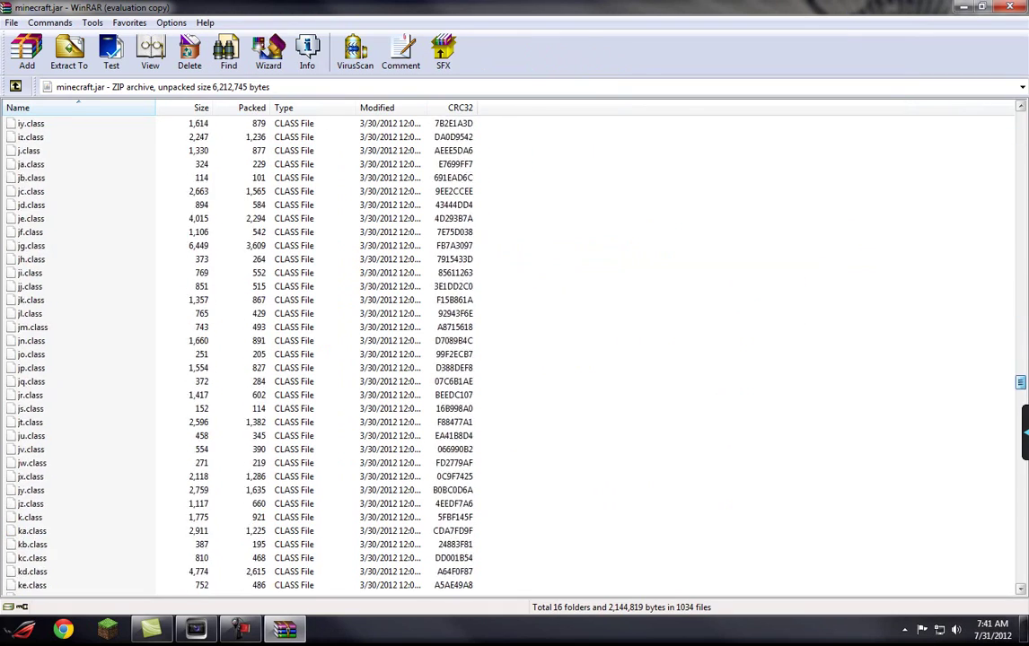
pyautogui.scroll(-20, 78, 102)
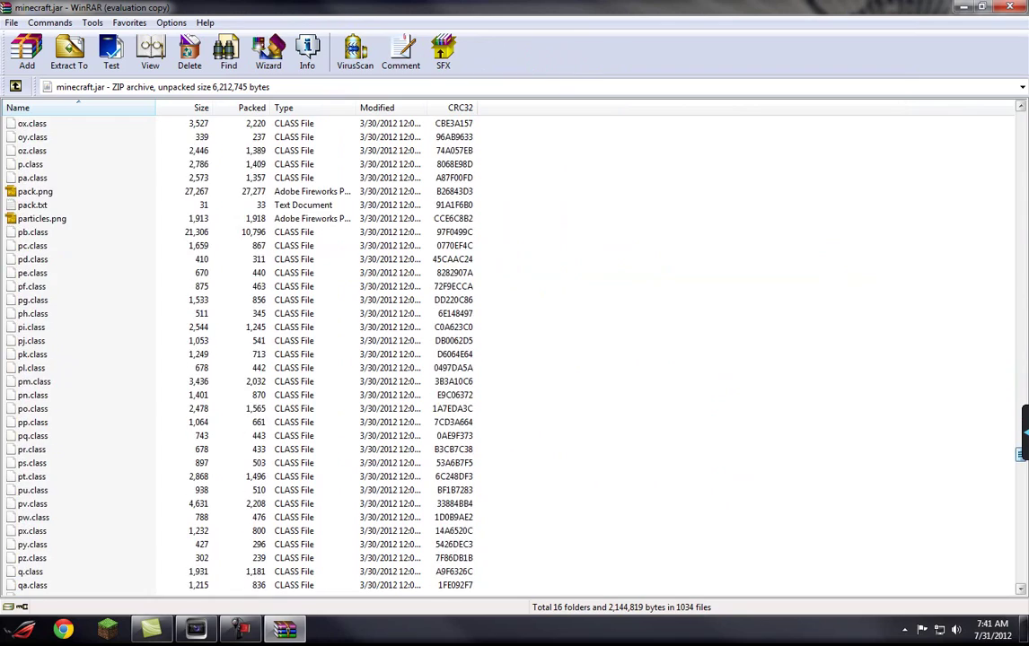
pyautogui.scroll(-20, 78, 102)
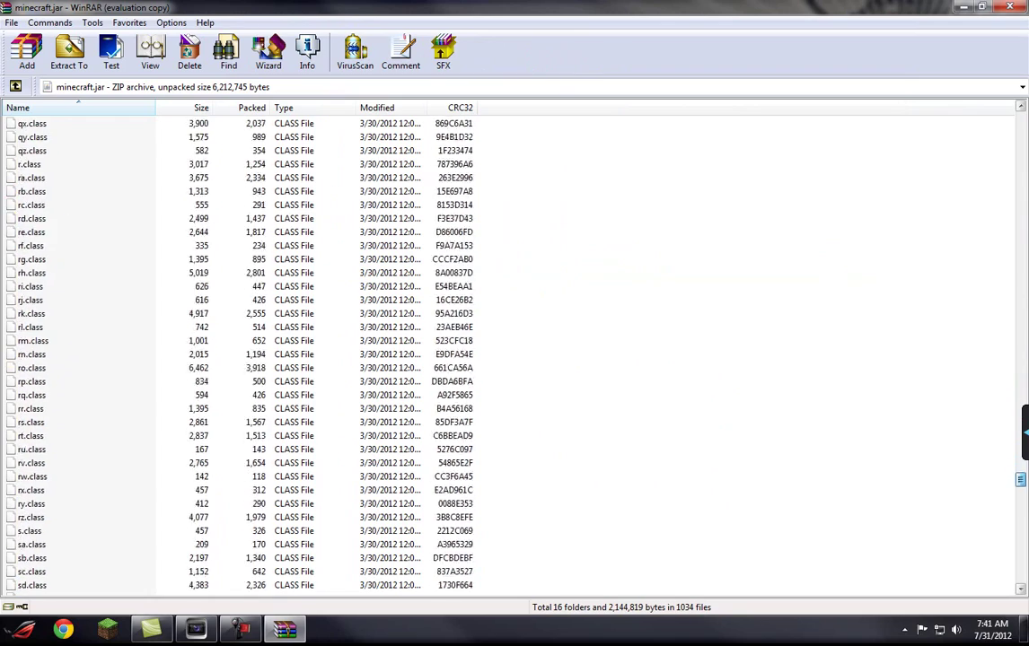
pyautogui.click(981, 7)
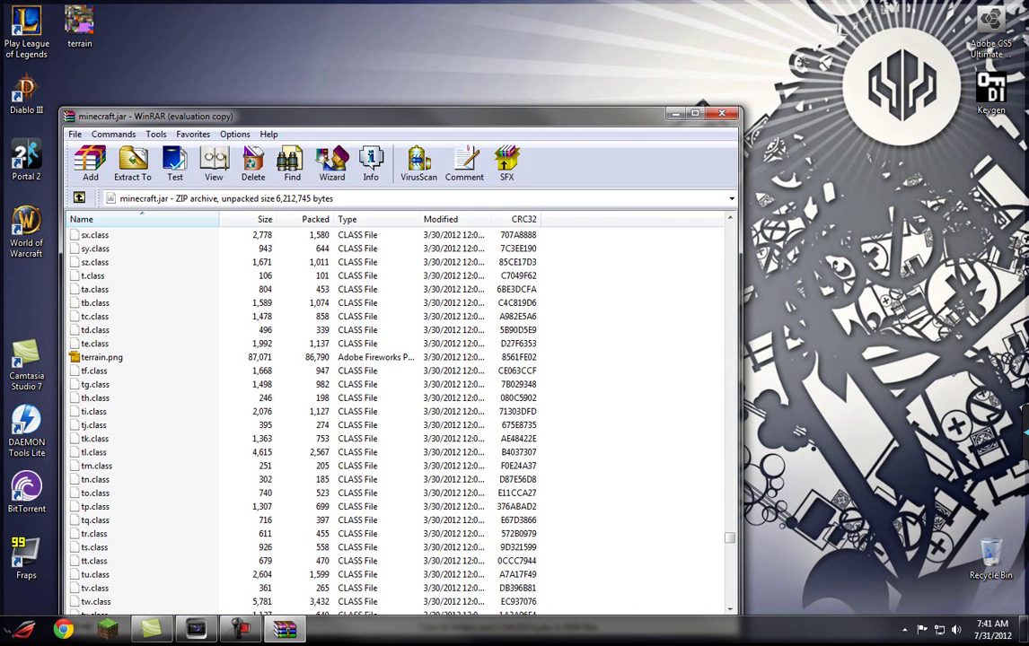
pyautogui.click(102, 357)
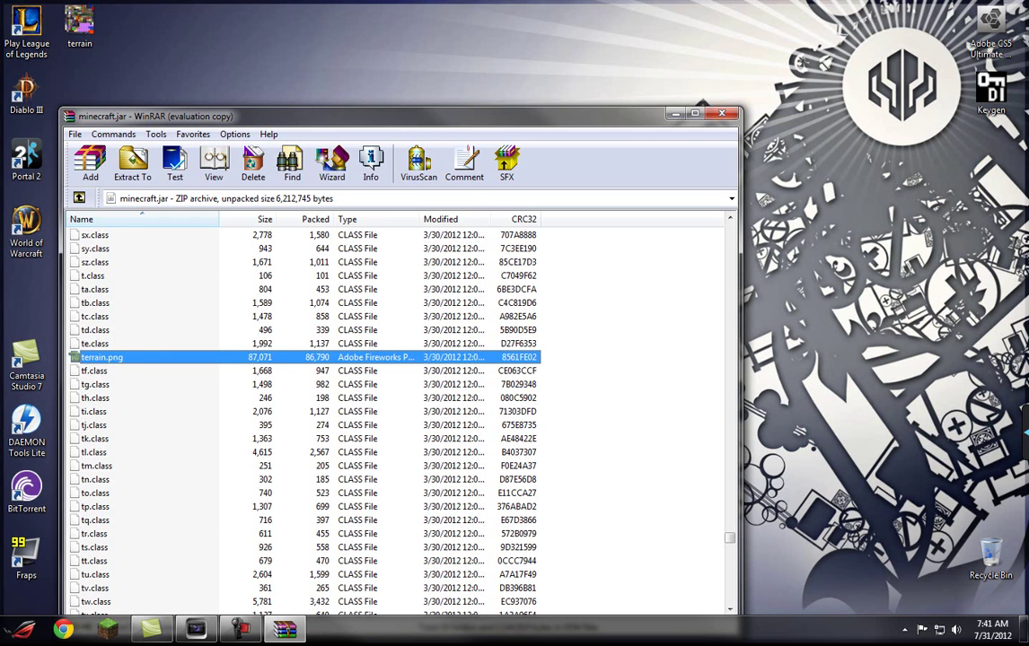
pyautogui.hotkey('alt', 'F4')
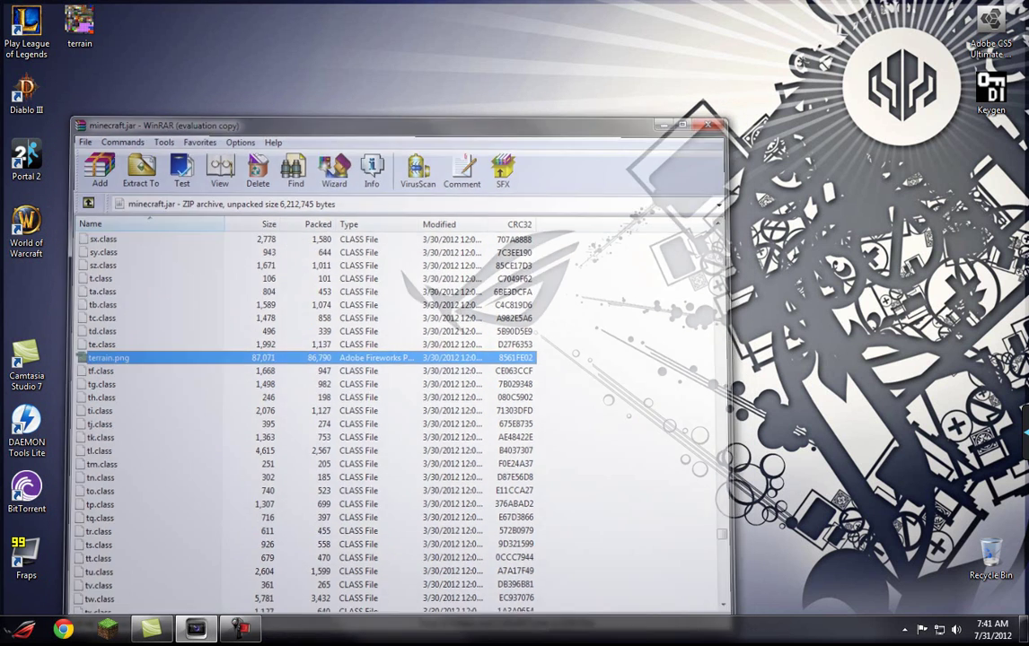
# Open the desktop's terrain image in Fireworks, continuing the trial and skipping the Adobe ID step
pyautogui.rightClick(92, 13)
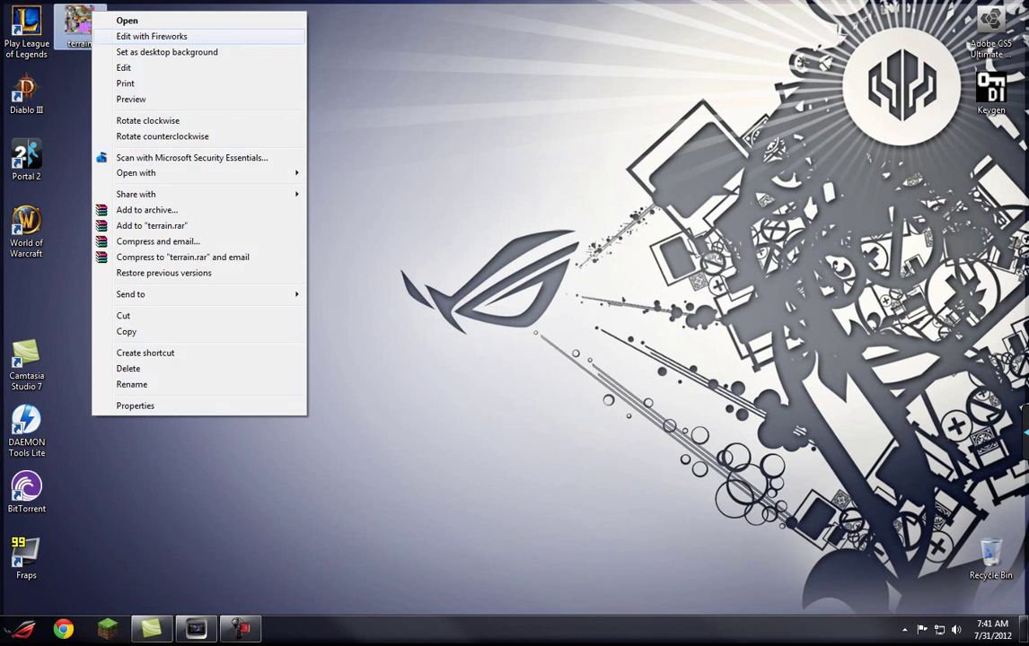
pyautogui.click(151, 36)
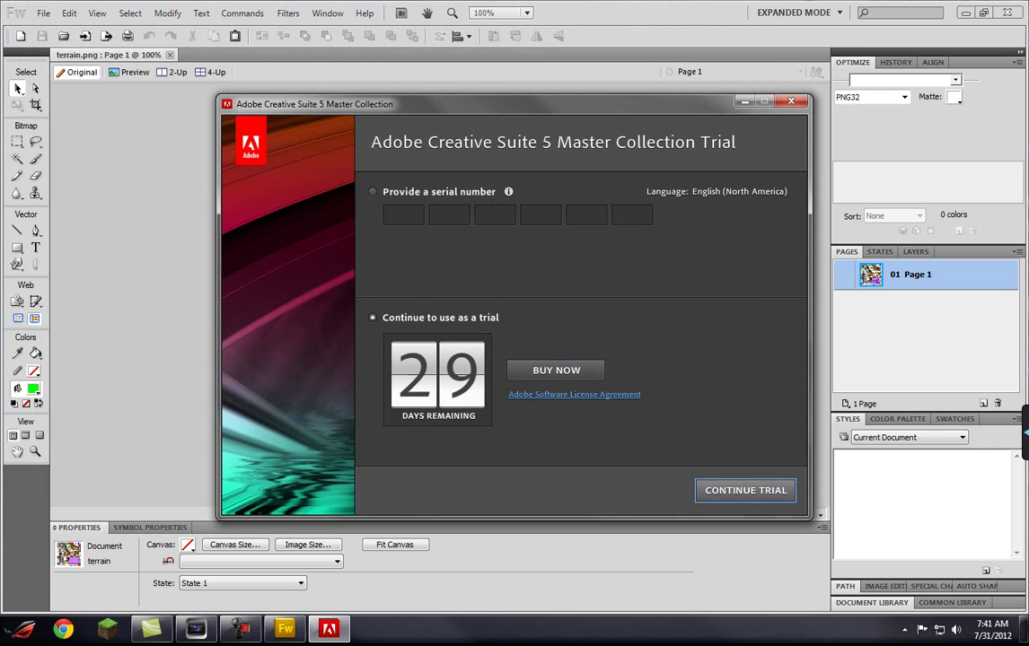
pyautogui.click(745, 491)
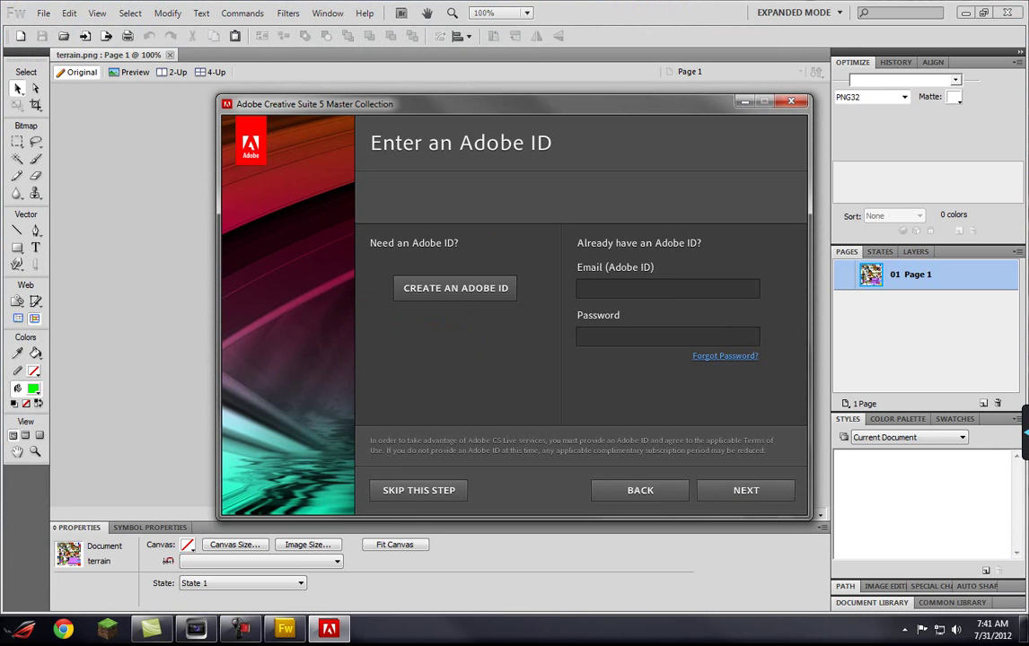
pyautogui.click(419, 491)
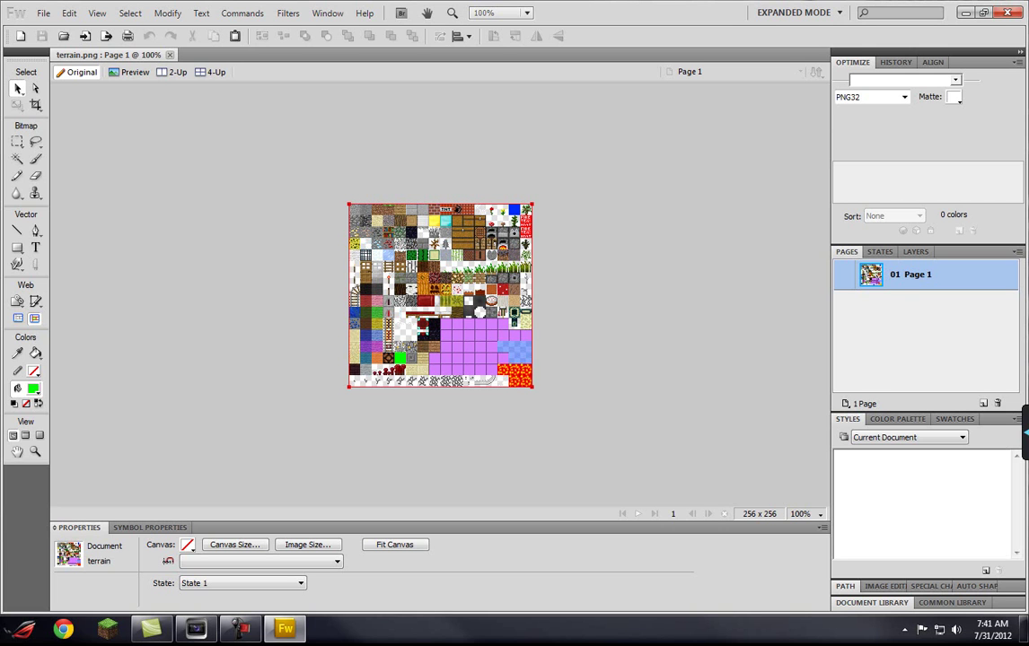
# Examine the solid green tile in the terrain texture close up, activate the Pencil tool, and close Fireworks
pyautogui.scroll(4, 410, 270)
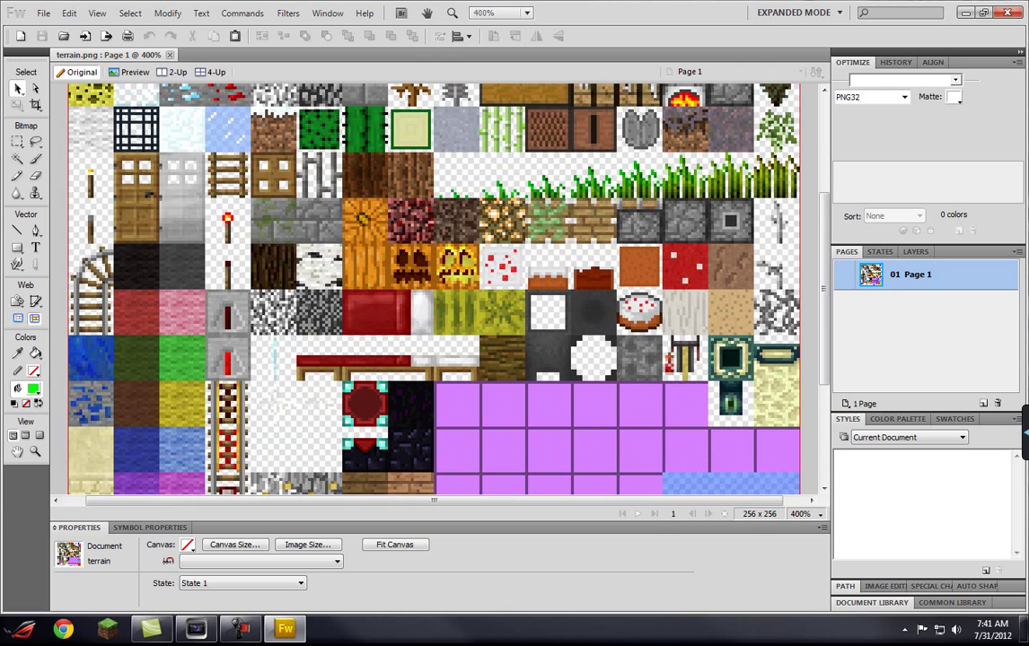
pyautogui.moveTo(433, 500); pyautogui.dragTo(411, 501)
pyautogui.scroll(-4, 433, 287)
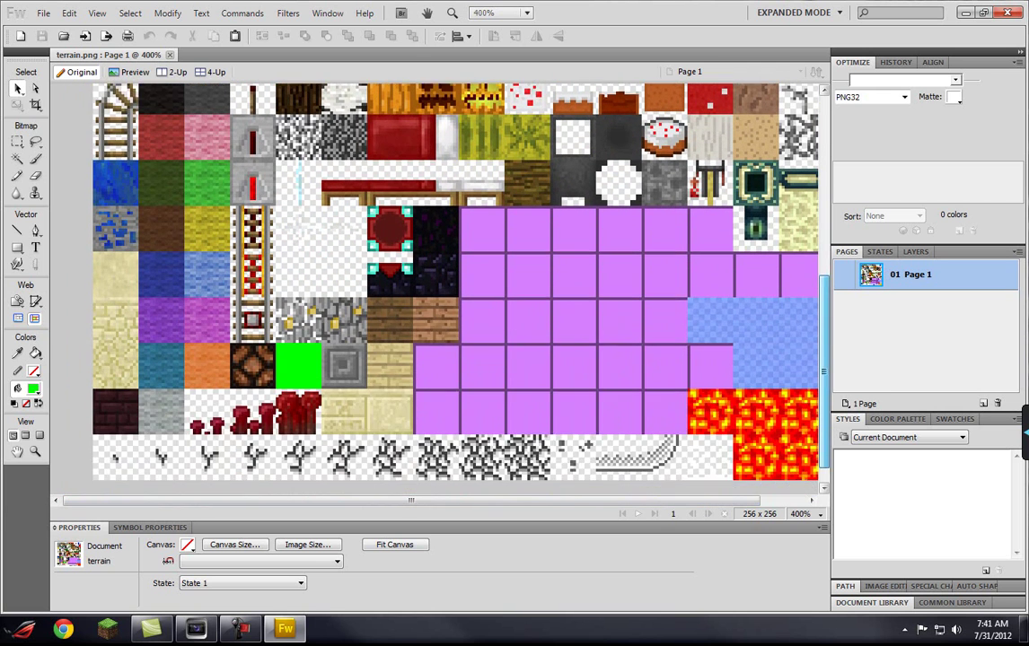
pyautogui.scroll(1, 437, 293)
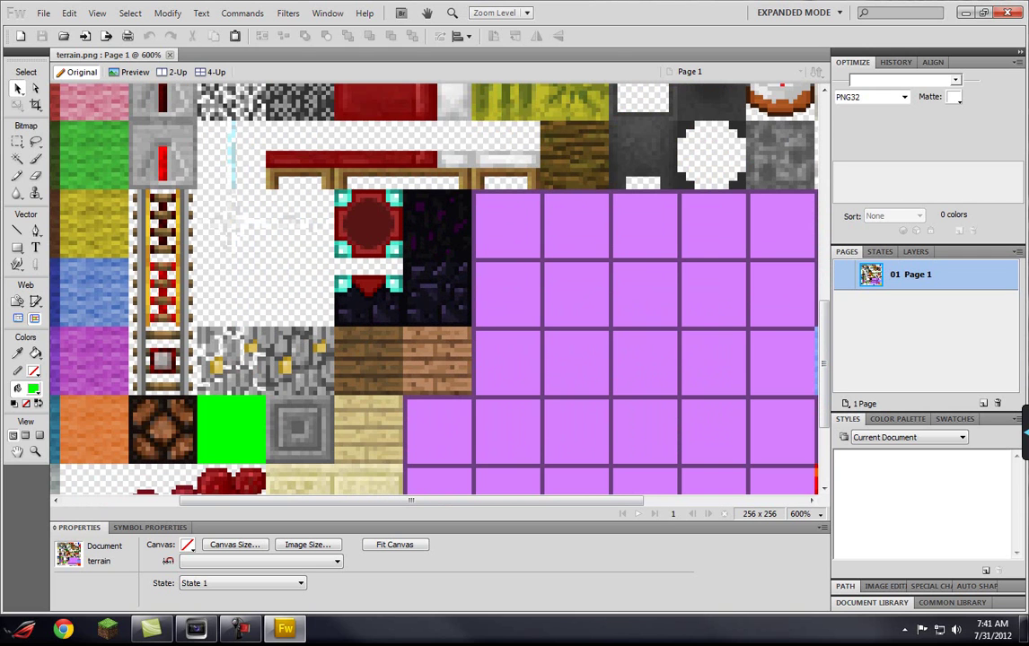
pyautogui.scroll(-1, 434, 287)
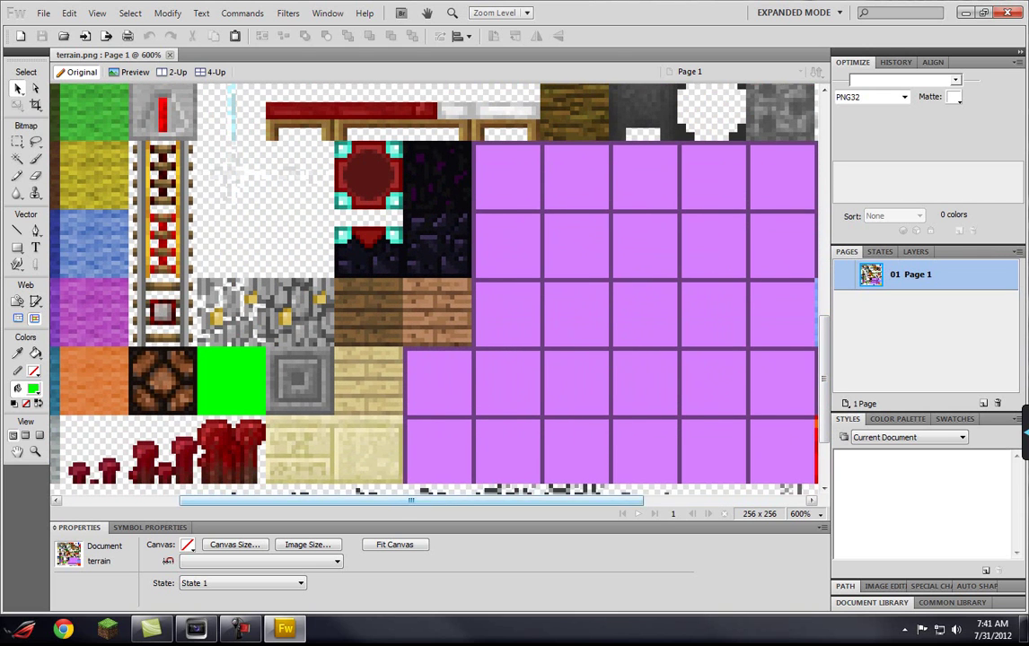
pyautogui.hscroll(-2, 433, 287)
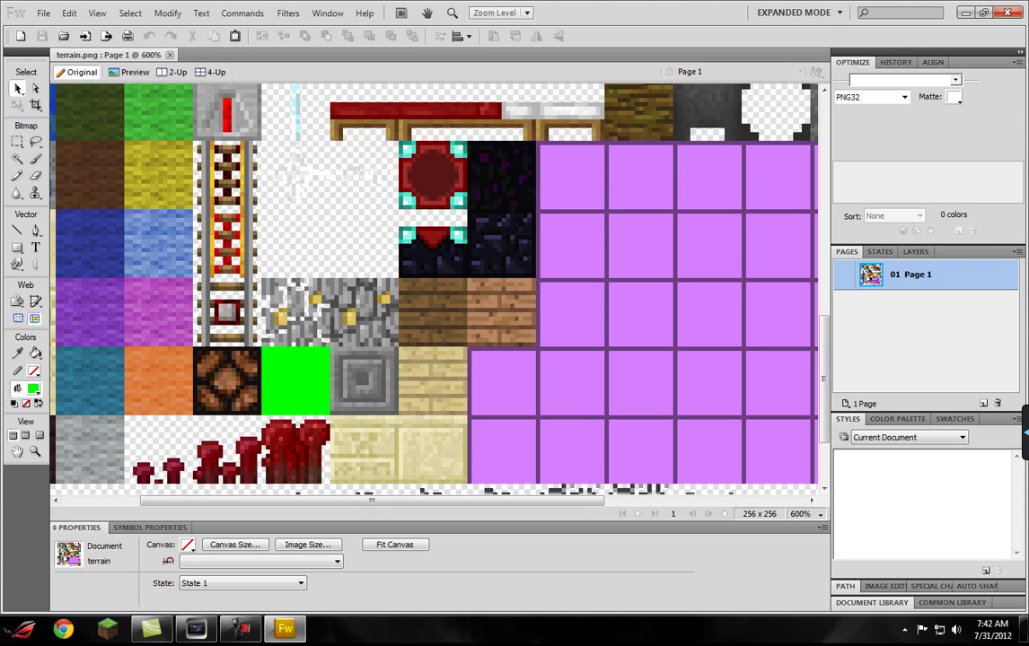
pyautogui.moveTo(372, 501)
pyautogui.mouseDown()
pyautogui.moveTo(295, 501)
pyautogui.moveTo(375, 500)
pyautogui.mouseUp()
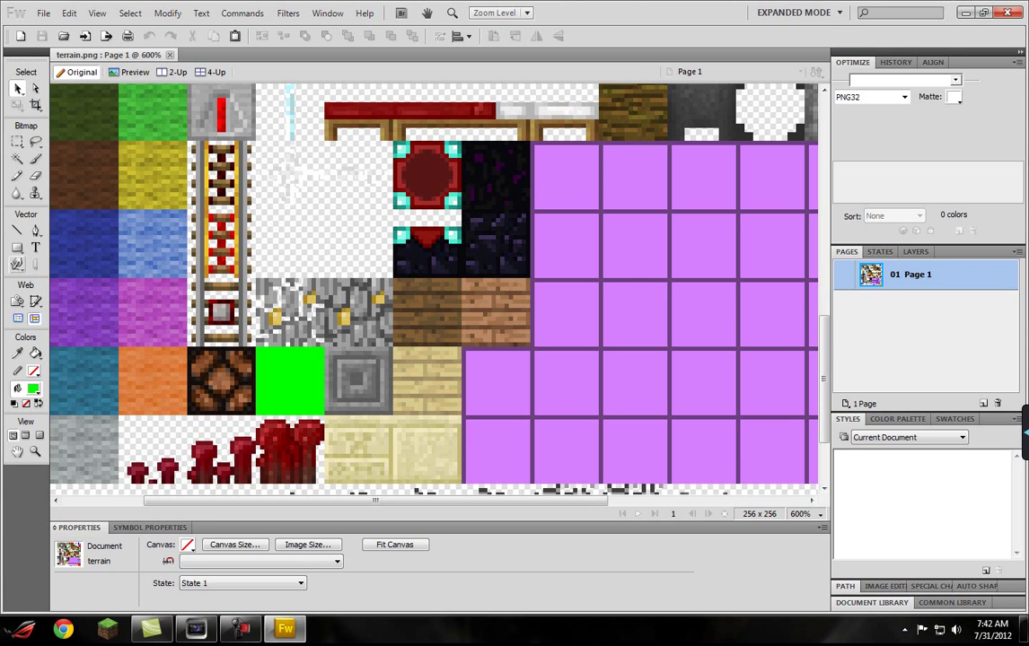
pyautogui.click(17, 176)
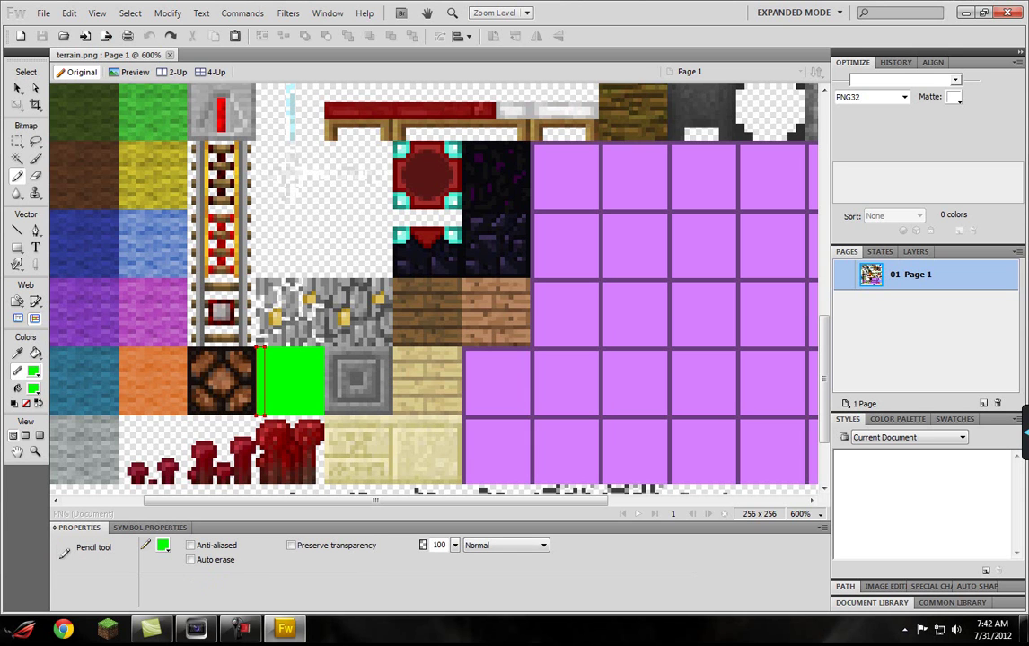
pyautogui.click(1007, 13)
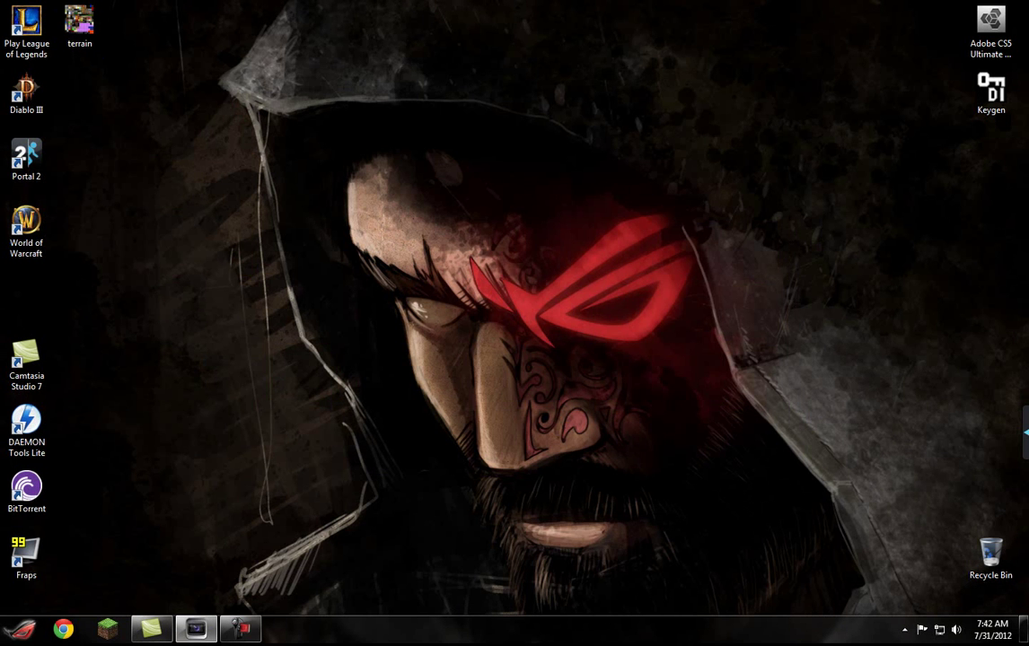
# Reopen the .minecraft bin folder through %appdata%, with its window docked to the right half of the desktop
pyautogui.click(20, 630)
pyautogui.write('%')
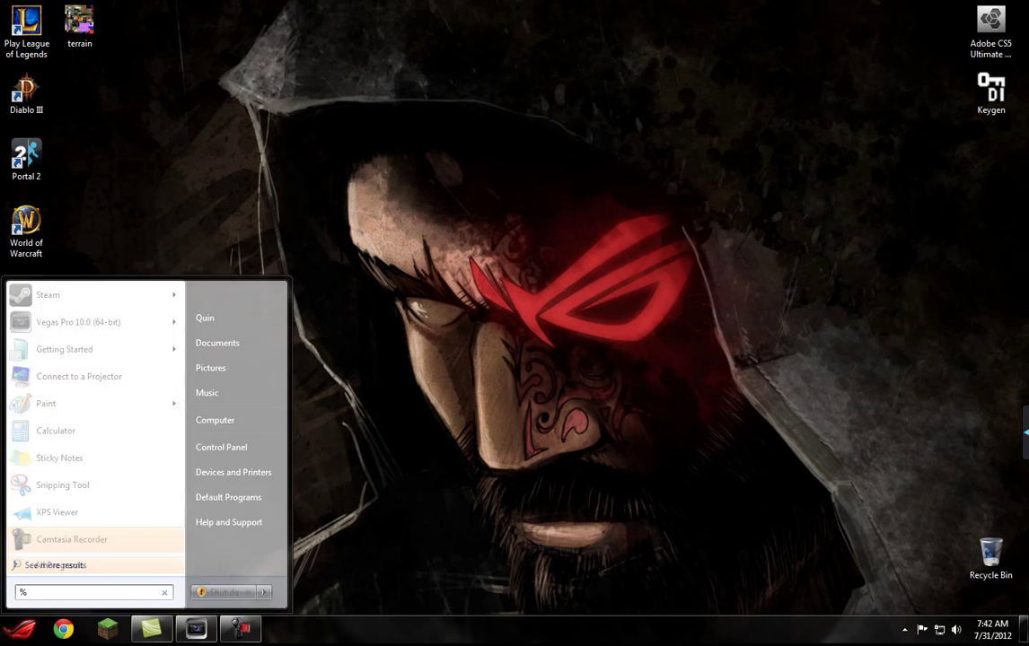
pyautogui.write('appdata%')
pyautogui.press('Return')
pyautogui.press('super+Right')
pyautogui.doubleClick(687, 99)
pyautogui.doubleClick(686, 99)
pyautogui.press('Return')
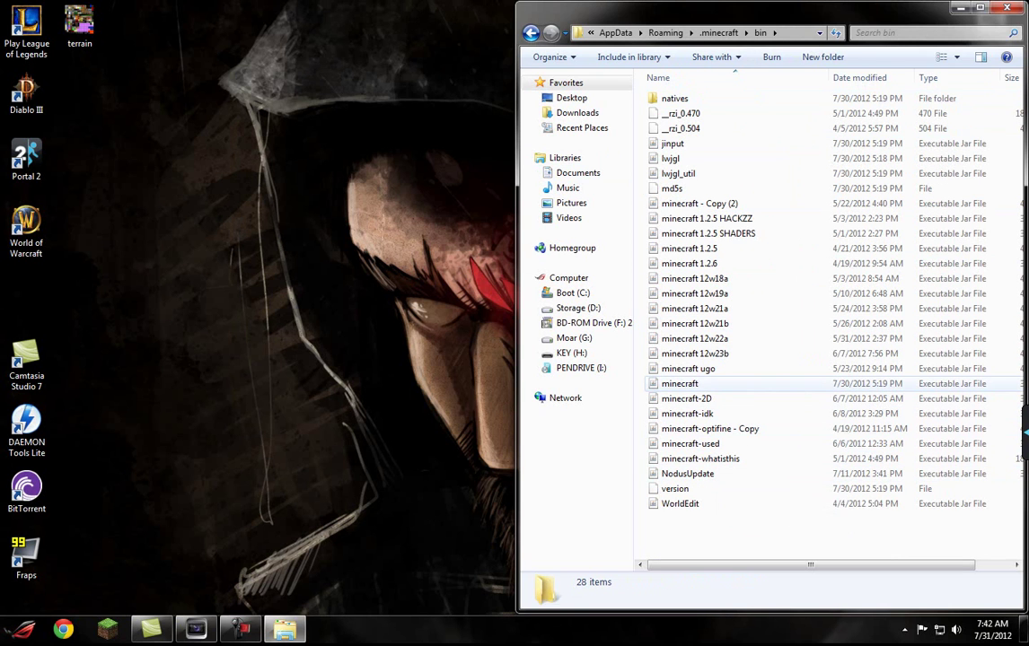
# Open the minecraft jar file with WinRAR archiver, dock the archive beside the desktop's terrain image, and close it
pyautogui.rightClick(703, 384)
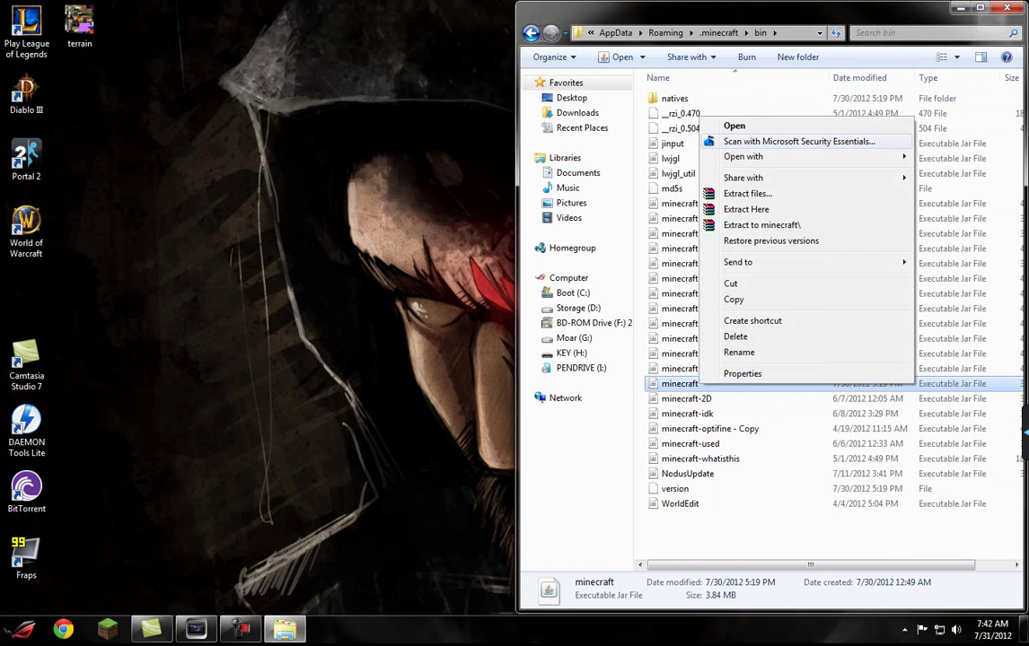
pyautogui.moveTo(743, 156)
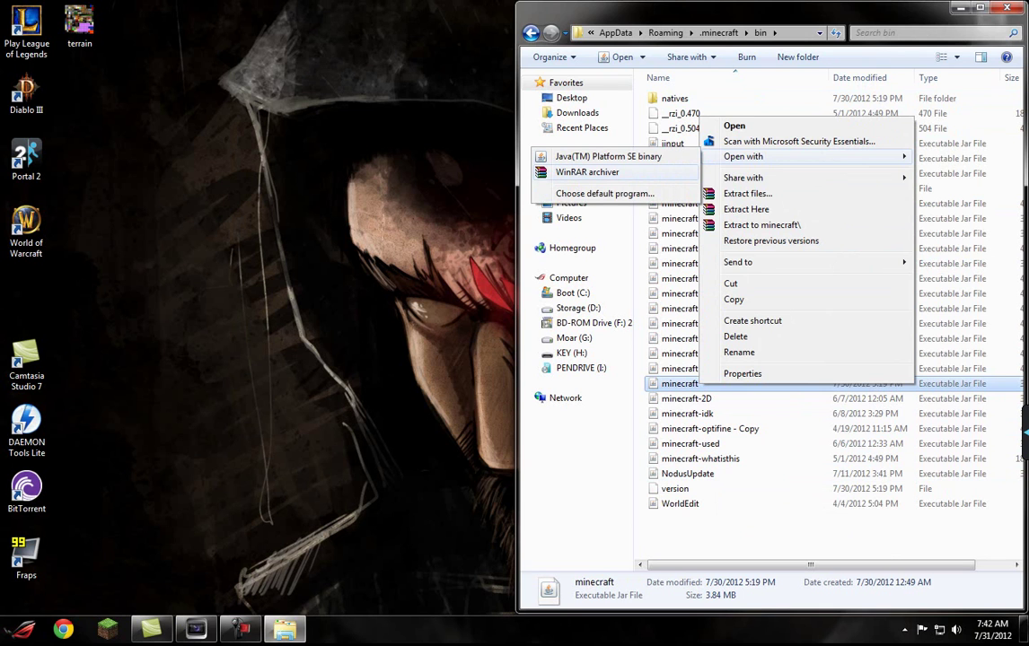
pyautogui.click(588, 171)
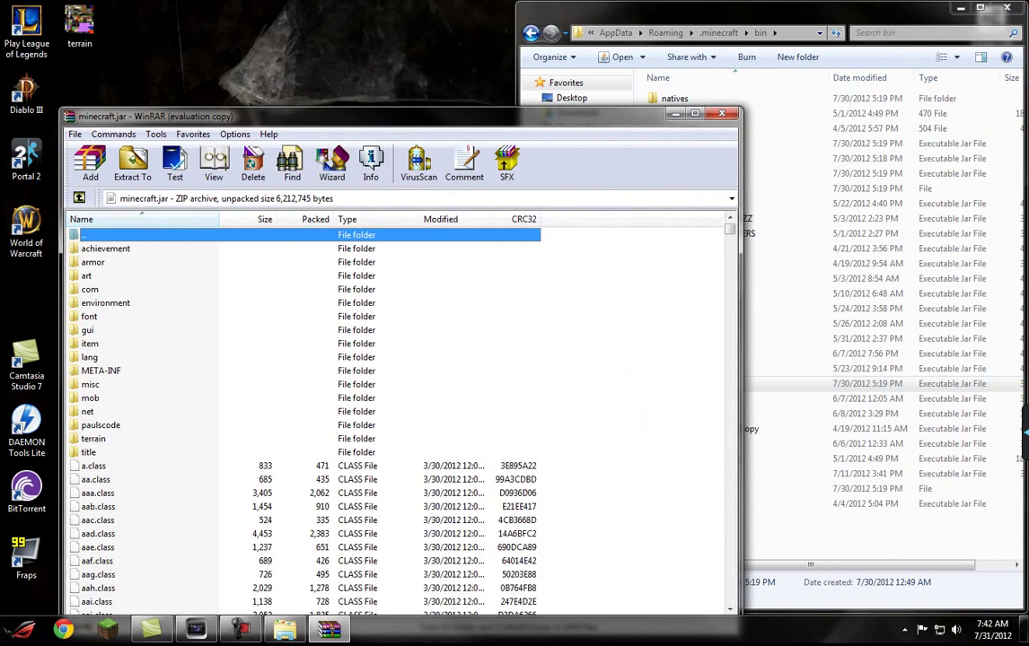
pyautogui.moveTo(538, 116); pyautogui.dragTo(1027, 99)
pyautogui.moveTo(80, 25)
pyautogui.mouseDown()
pyautogui.moveTo(204, 52)
pyautogui.moveTo(99, 40)
pyautogui.moveTo(79, 27)
pyautogui.mouseUp()
pyautogui.click(1006, 8)
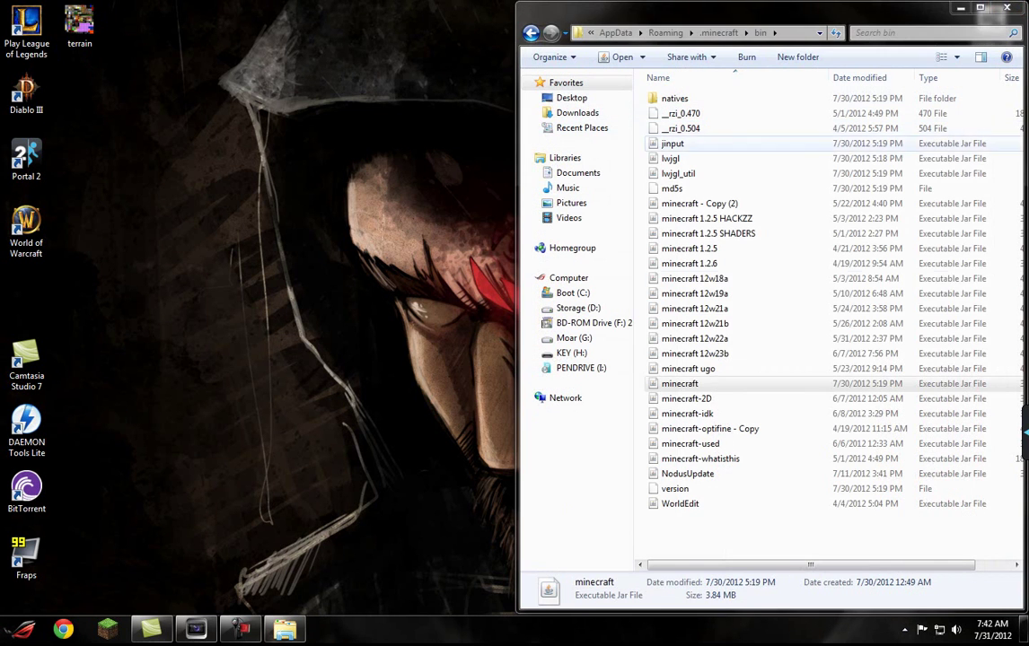
# Find the Chroma Key archive in the .minecraft texturepacks folder, select it, and close the folder window
pyautogui.press('BackSpace')
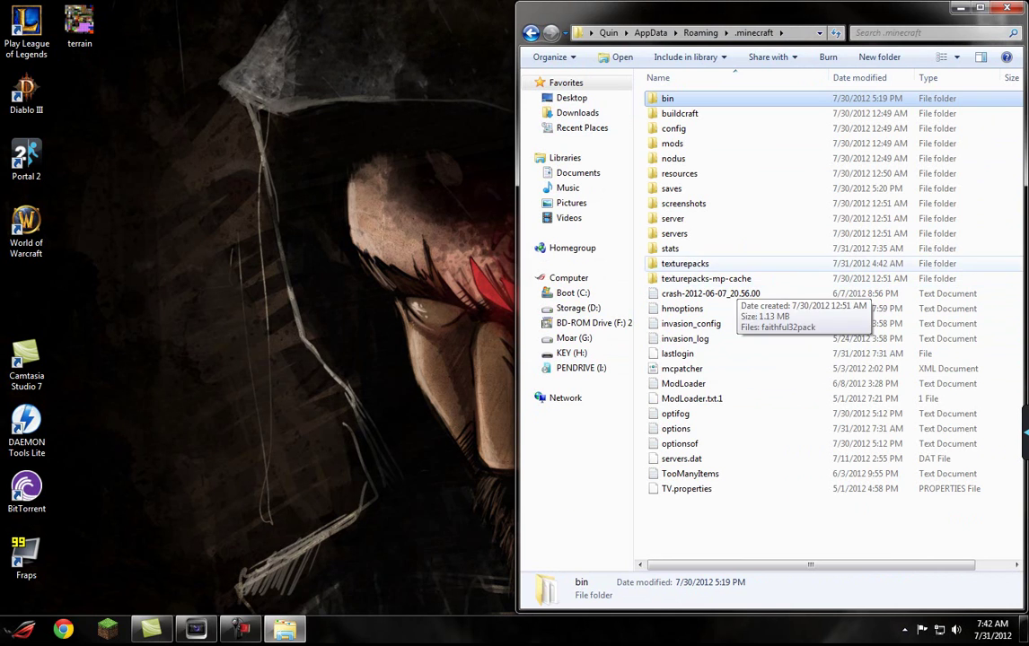
pyautogui.doubleClick(684, 263)
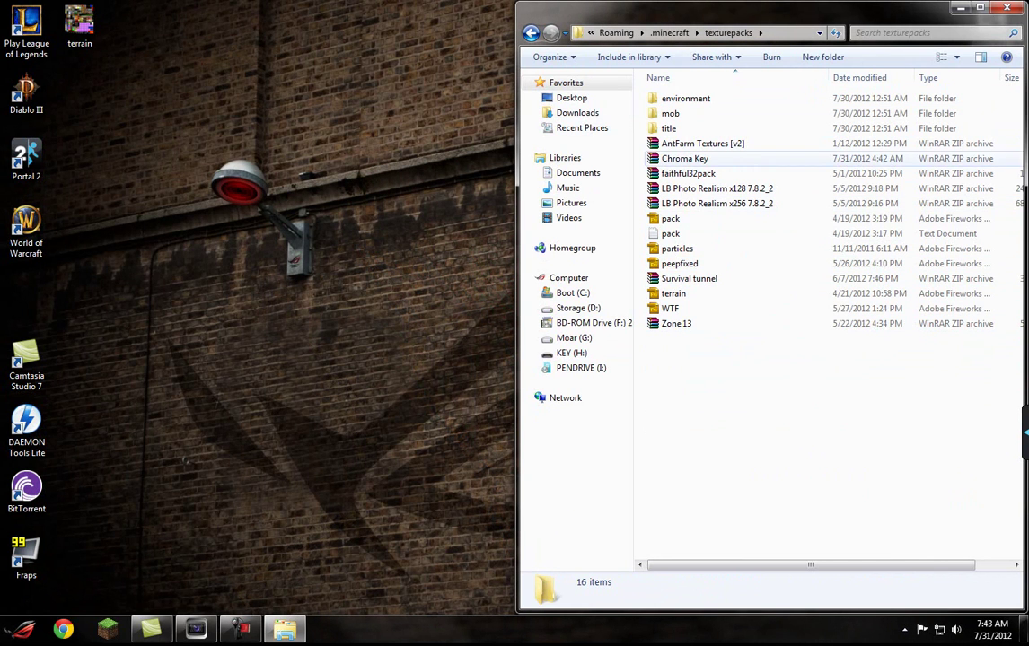
pyautogui.click(709, 159)
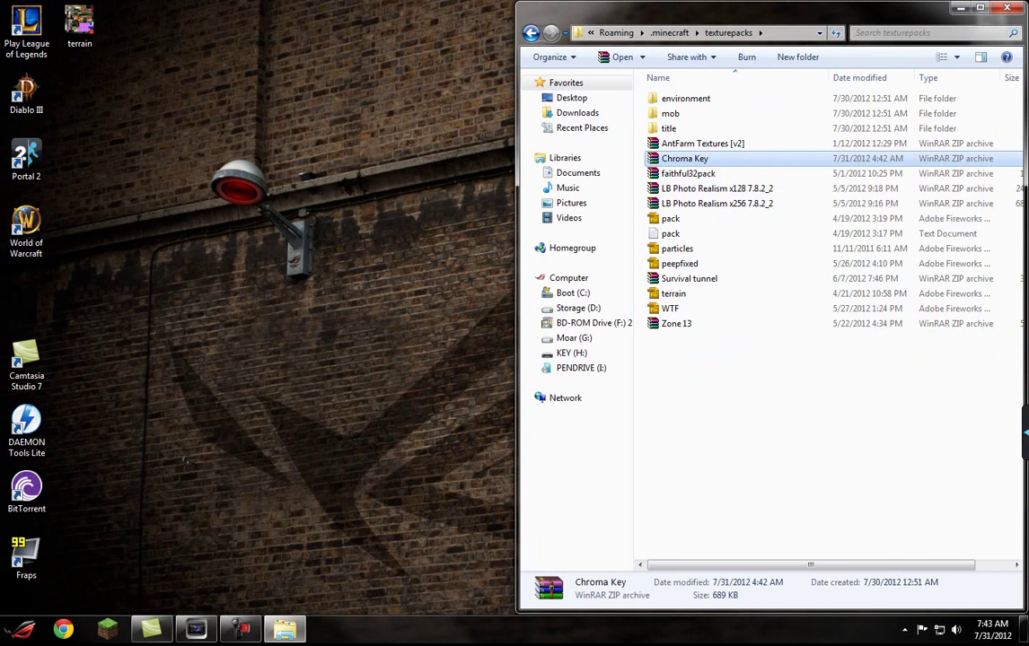
pyautogui.click(1006, 7)
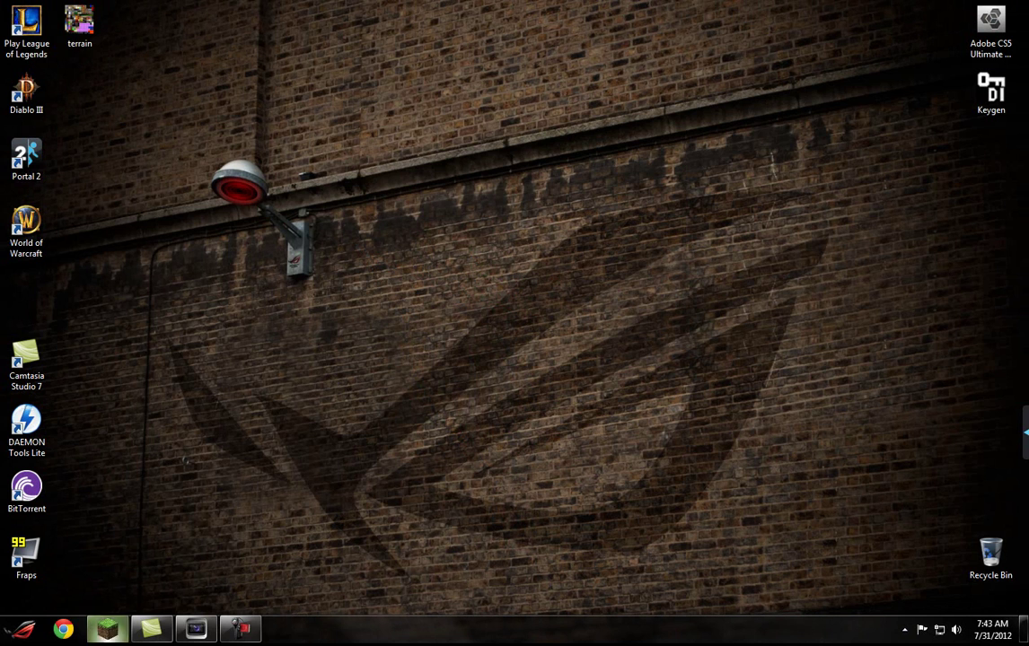
# Launch Minecraft and log in with the saved account details
pyautogui.click(107, 628)
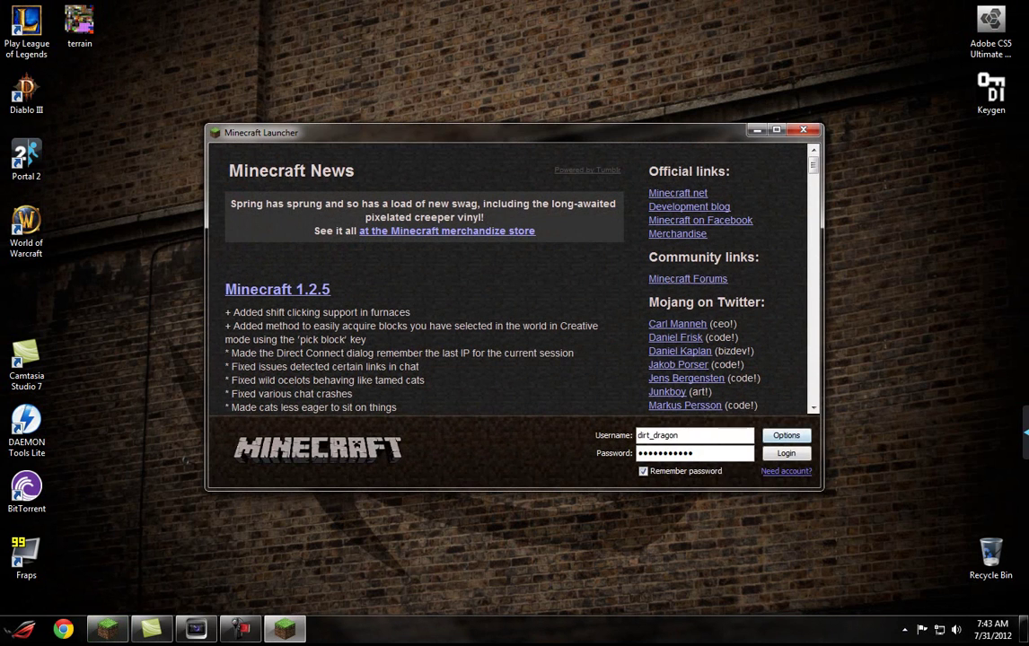
pyautogui.press('Return')
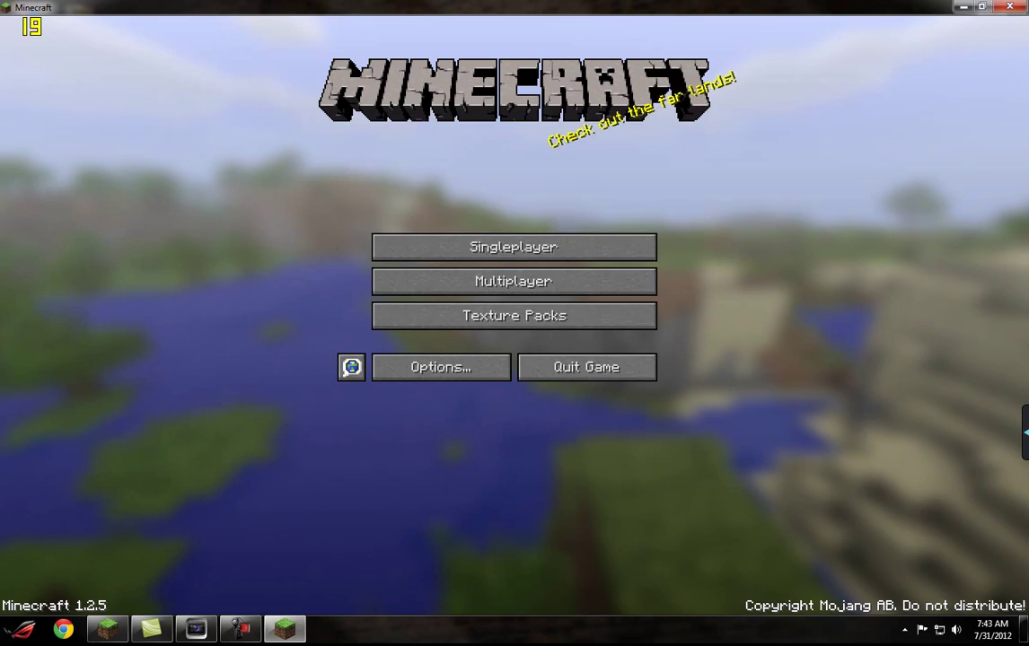
# Load the singleplayer world "Redstone Decoder, Encoder & More" and walk to the lever beside the lamp room's doorway
pyautogui.click(513, 246)
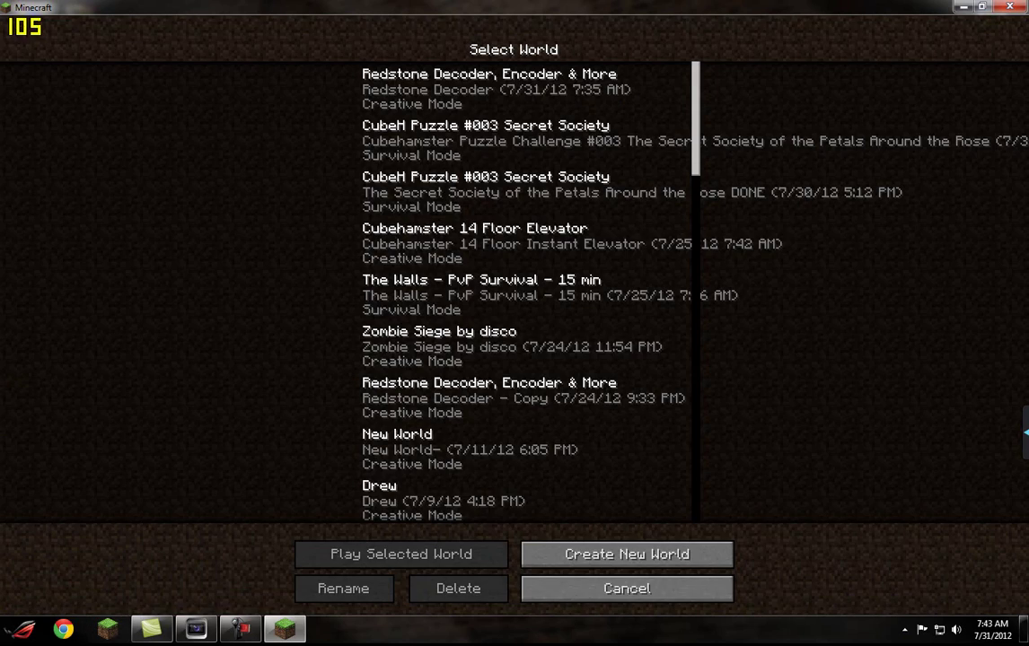
pyautogui.doubleClick(513, 90)
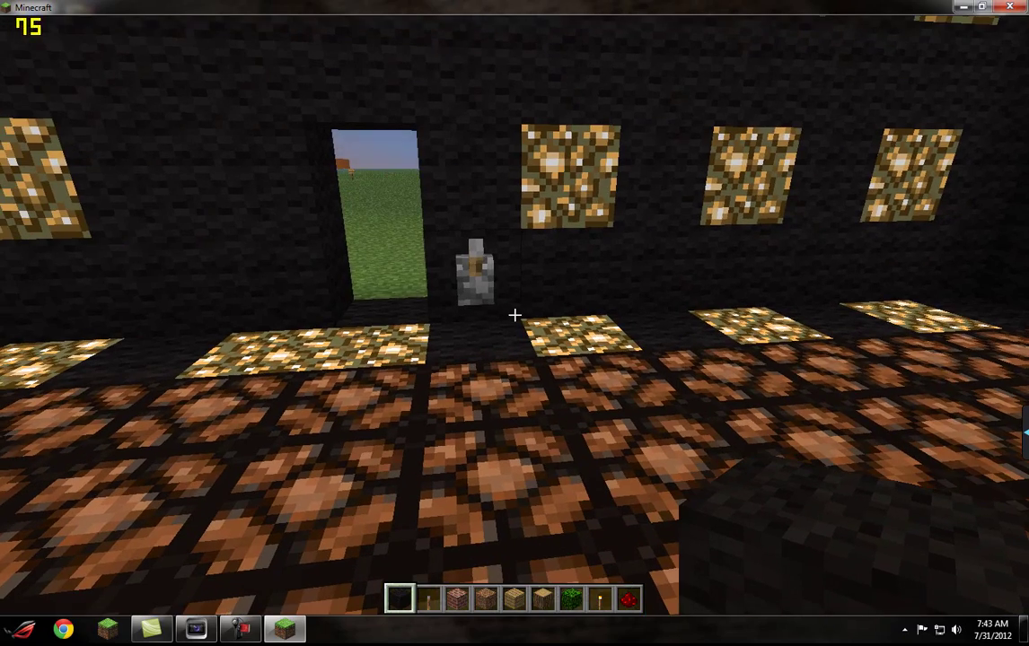
pyautogui.press('w')
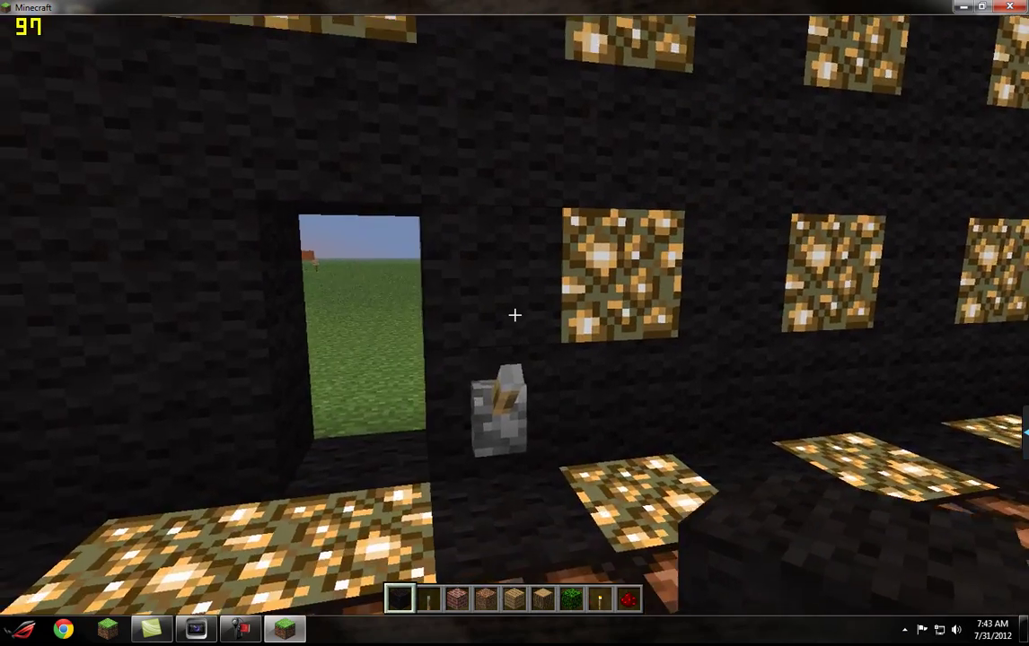
pyautogui.press('a')
pyautogui.press('w')
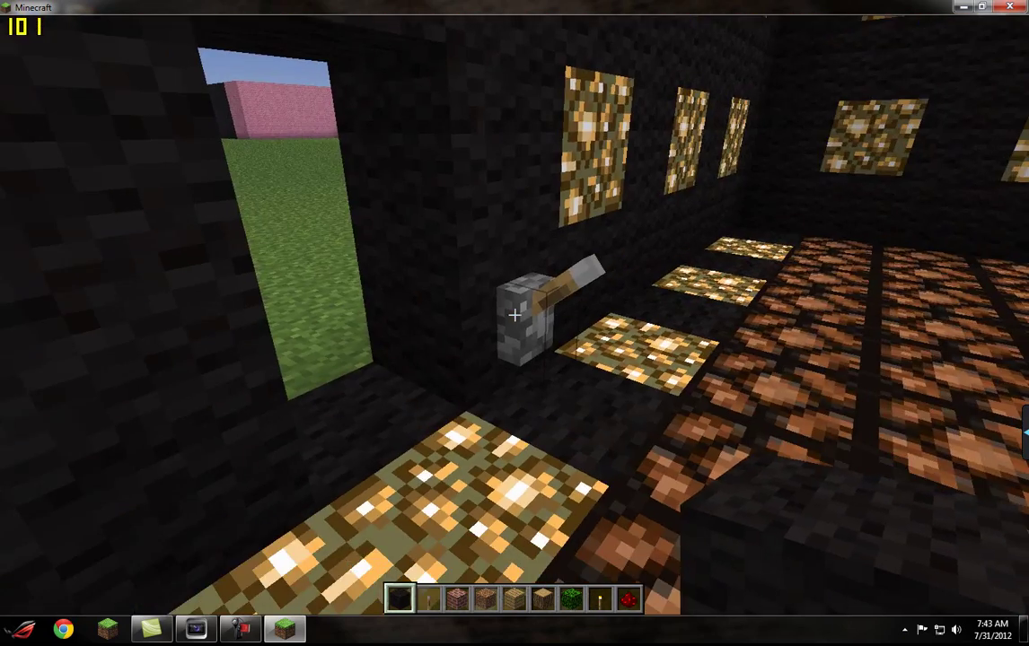
# Switch the lamp room's green screen on and back off with the lever, viewing the lit walls and floor
pyautogui.rightClick(514, 315)
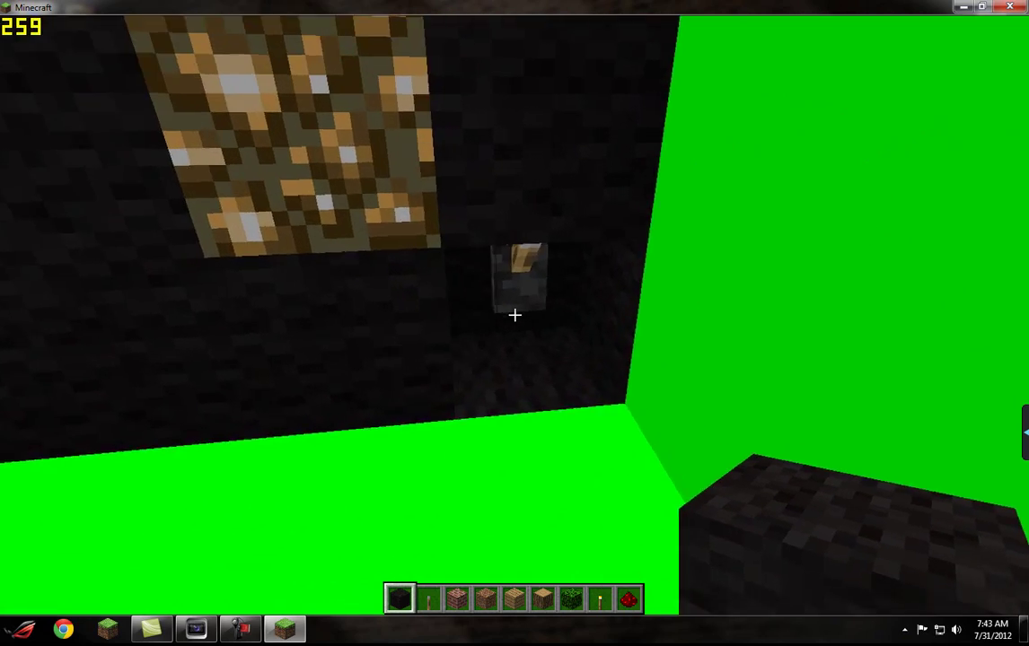
pyautogui.press('w')
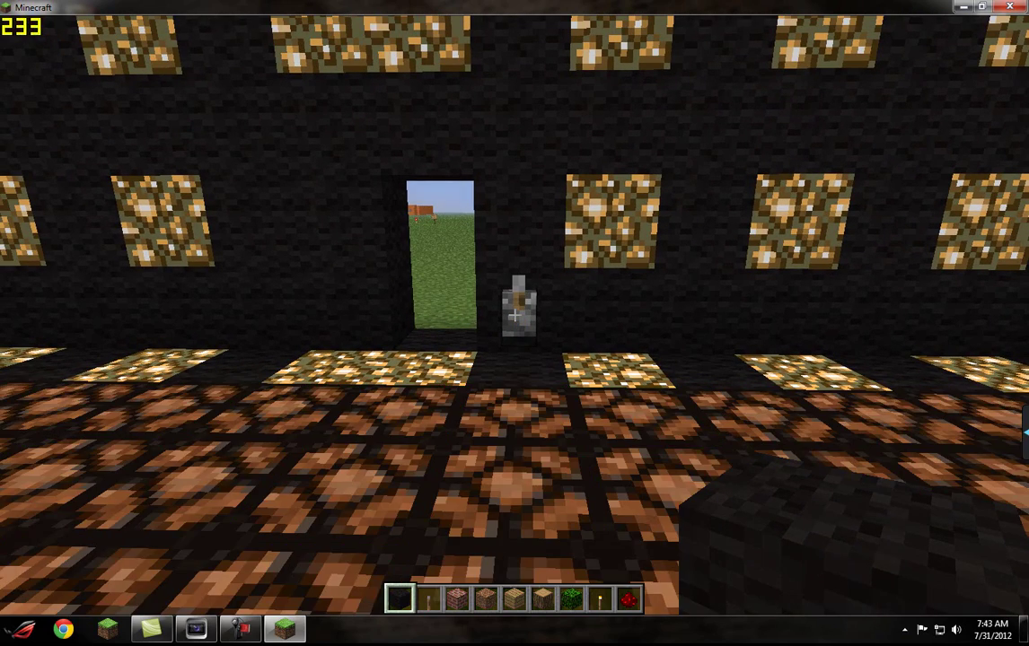
pyautogui.rightClick(515, 316)
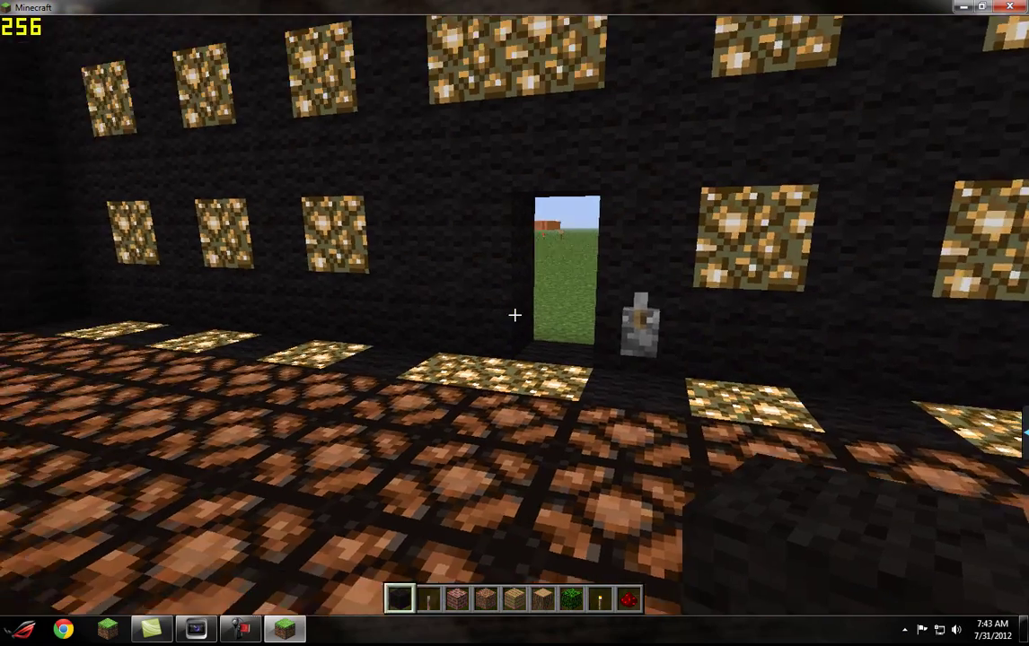
# Inspect the redstone wiring on the lamp building's roof and outer wall, then return inside the room
pyautogui.press('w')
pyautogui.press('w')
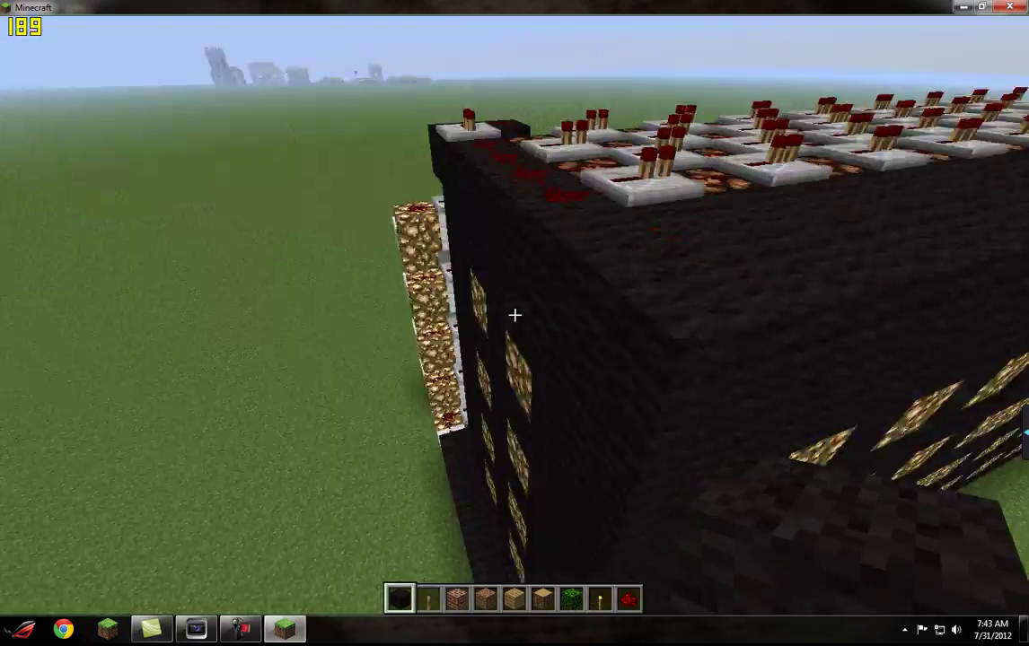
pyautogui.press('s')
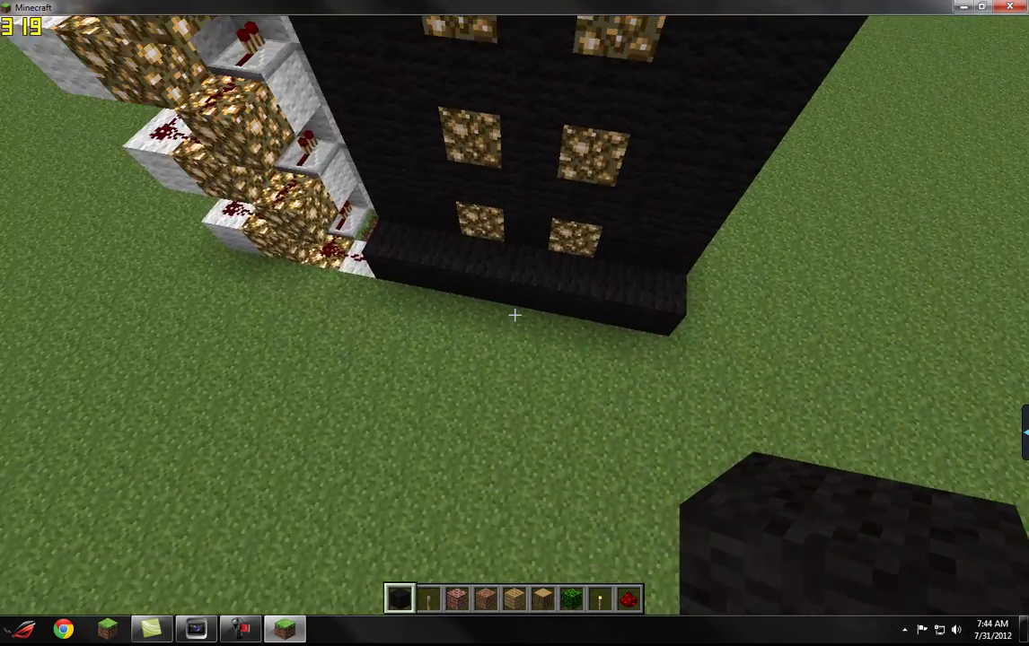
pyautogui.hotkey('shift', 'F3')
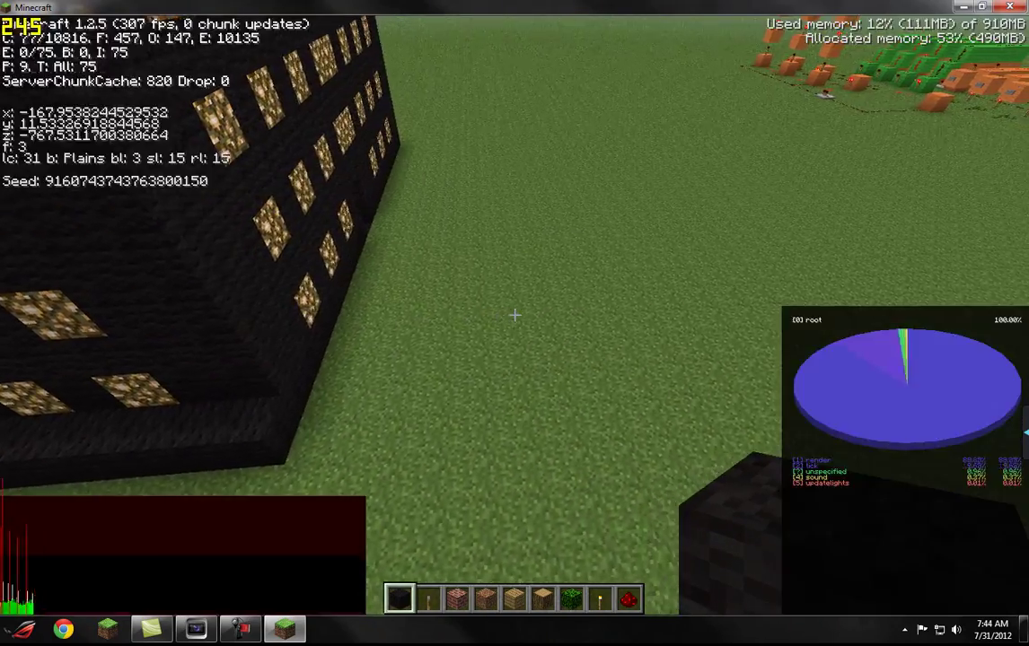
pyautogui.press('F3')
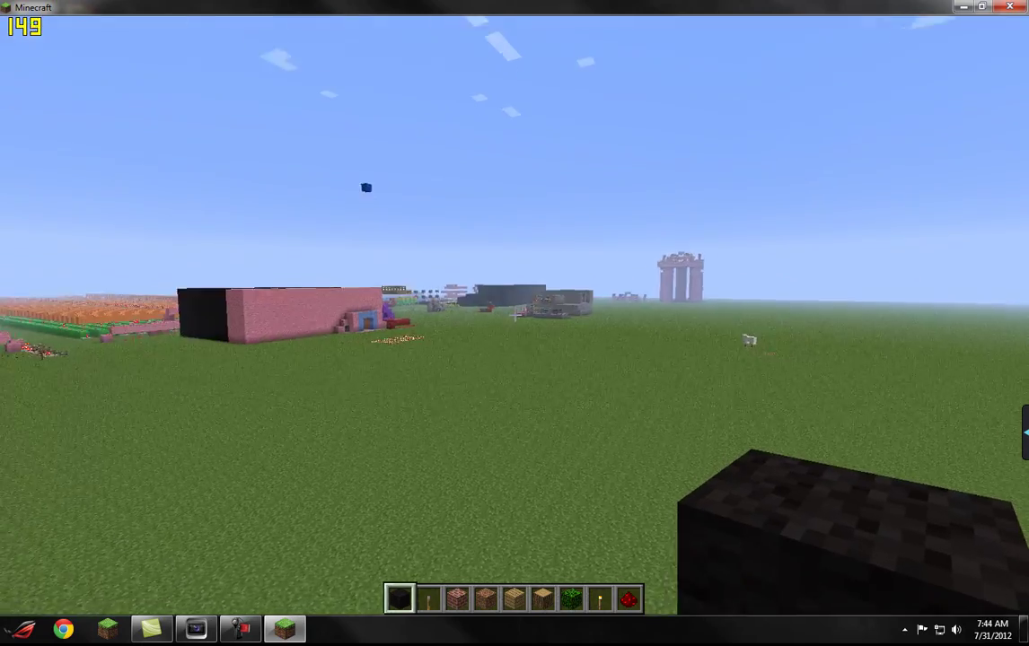
pyautogui.press('w')
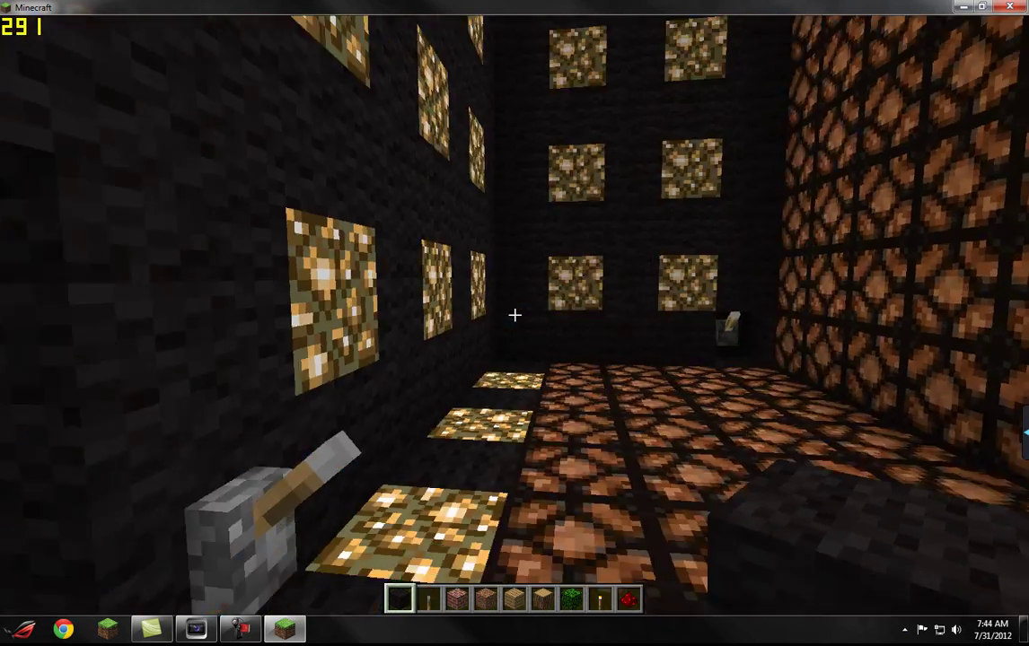
# Exit the world to the title screen, close Minecraft, and switch to the Green Screen Example project in Vegas Pro
pyautogui.press('Escape')
pyautogui.click(514, 325)
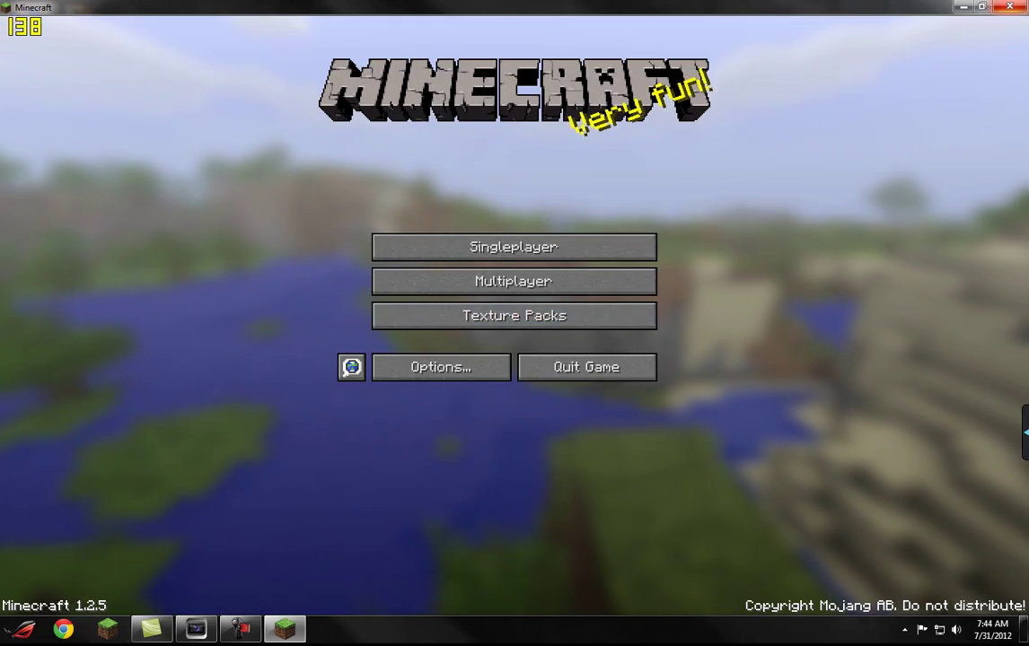
pyautogui.click(1010, 6)
pyautogui.click(196, 630)
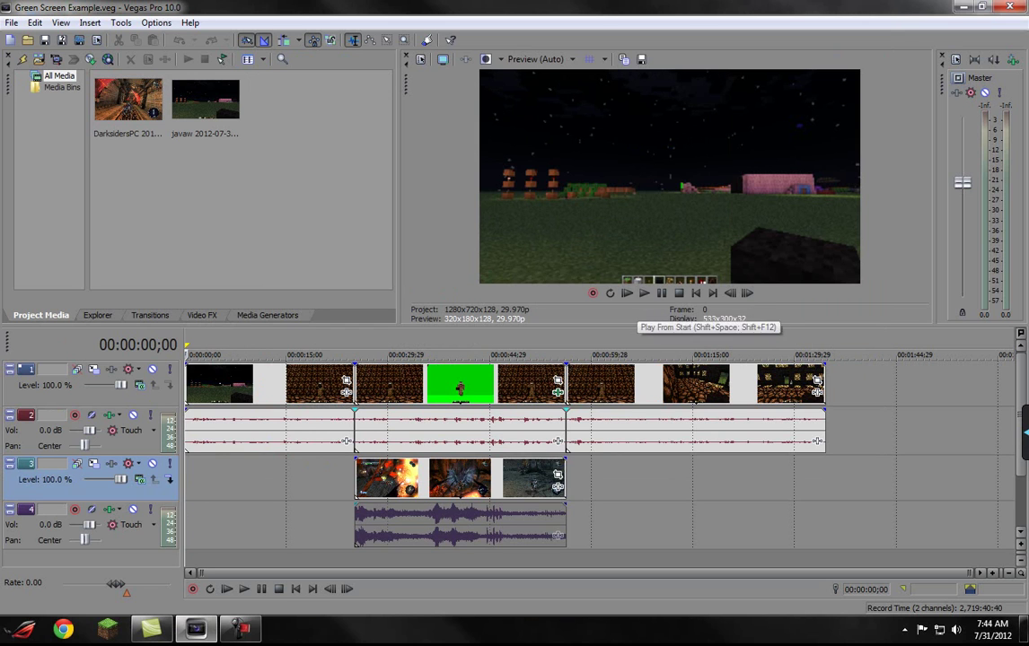
# Play the project to preview the keyed footage, and replay it from 00:00:23;27 into the Darksiders overlay
pyautogui.press('space')
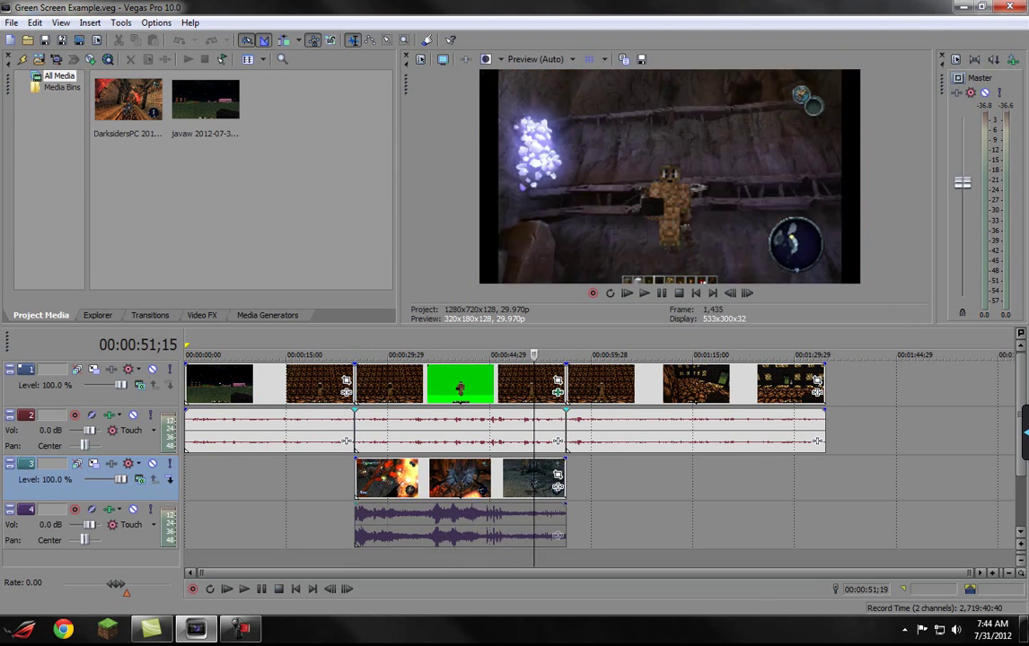
pyautogui.moveTo(534, 355); pyautogui.dragTo(346, 356)
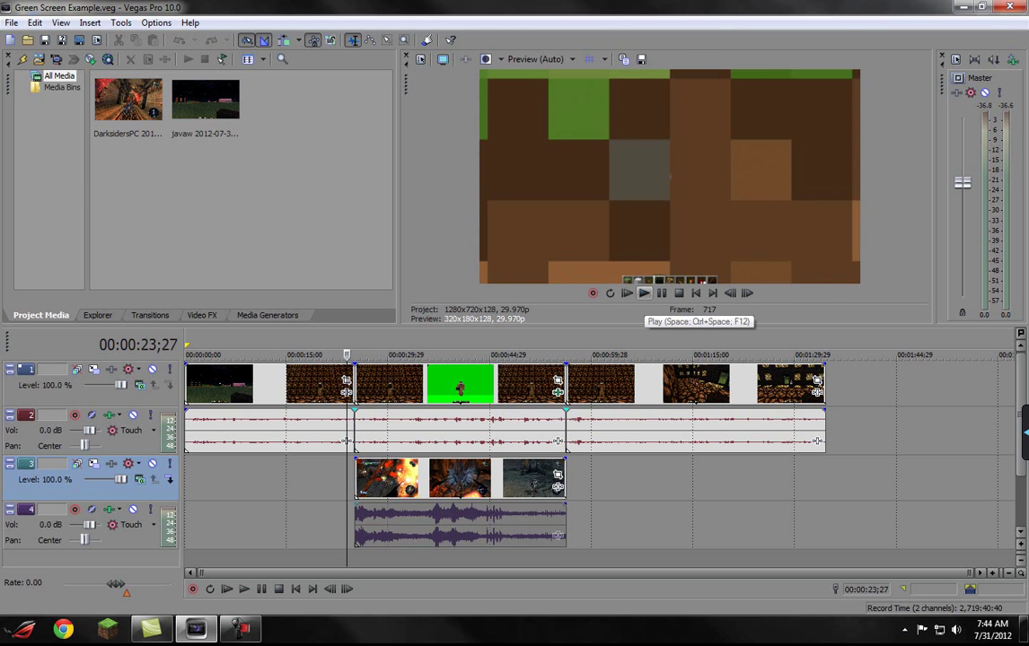
pyautogui.click(643, 292)
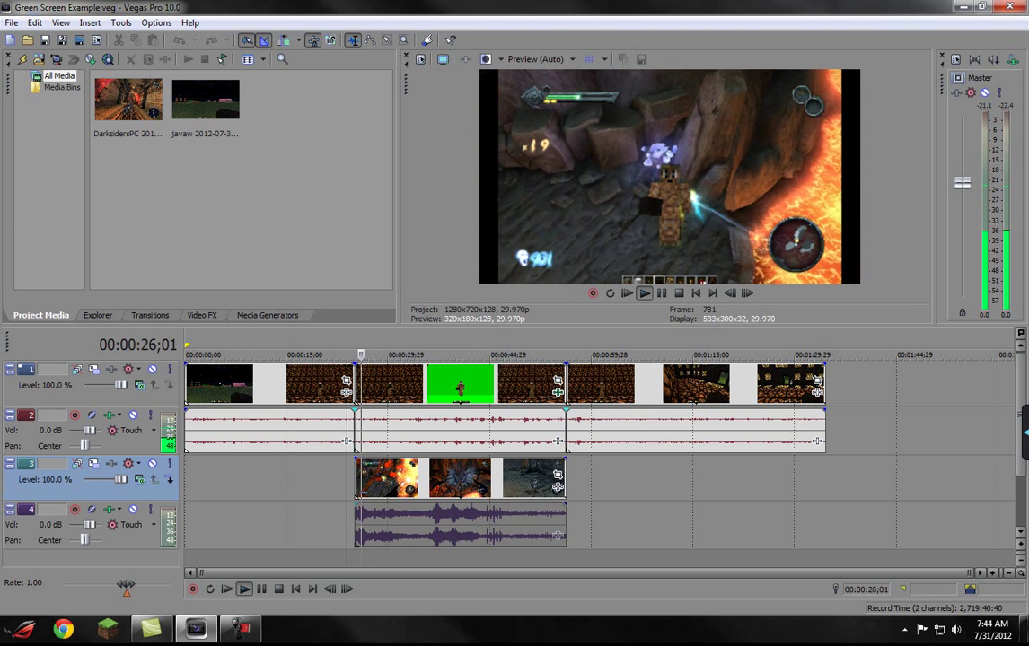
pyautogui.press('Return')
# Place the playhead at 00:00:25;01, where the Minecraft clip is split and the overlay clip begins
pyautogui.scroll(5, 600, 463)
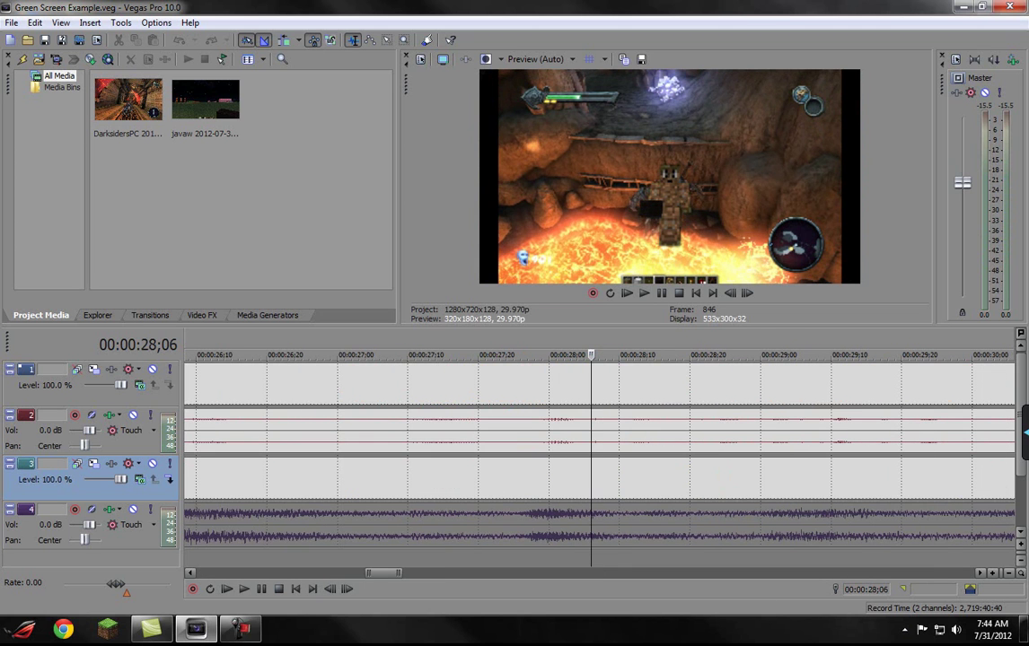
pyautogui.moveTo(590, 355); pyautogui.dragTo(287, 356)
pyautogui.moveTo(383, 572)
pyautogui.mouseDown()
pyautogui.moveTo(354, 572)
pyautogui.moveTo(371, 572)
pyautogui.mouseUp()
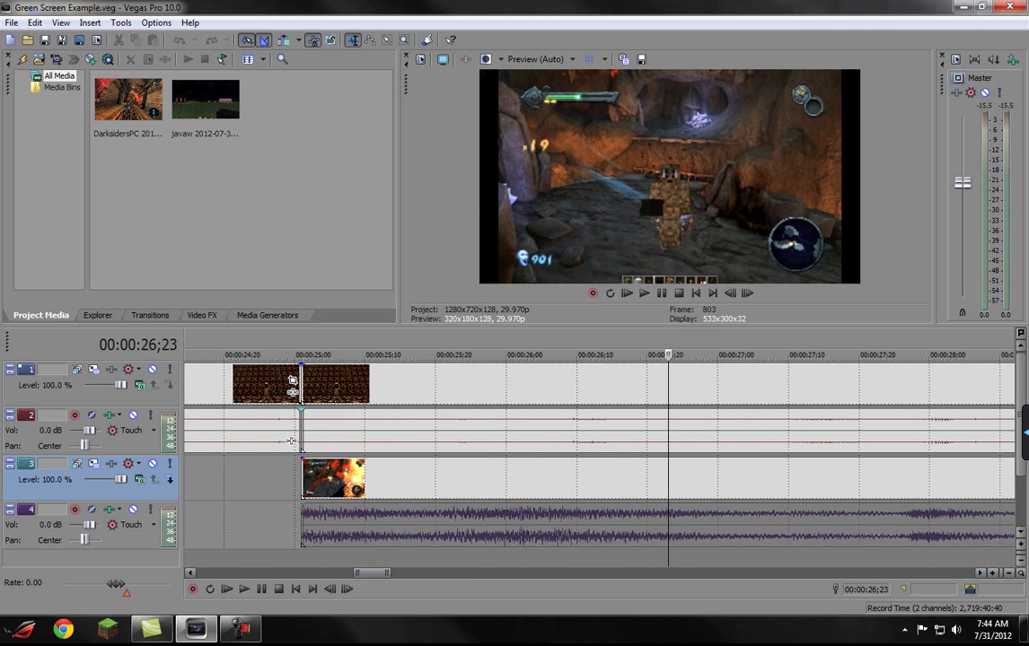
pyautogui.click(288, 356)
pyautogui.moveTo(288, 355); pyautogui.dragTo(301, 356)
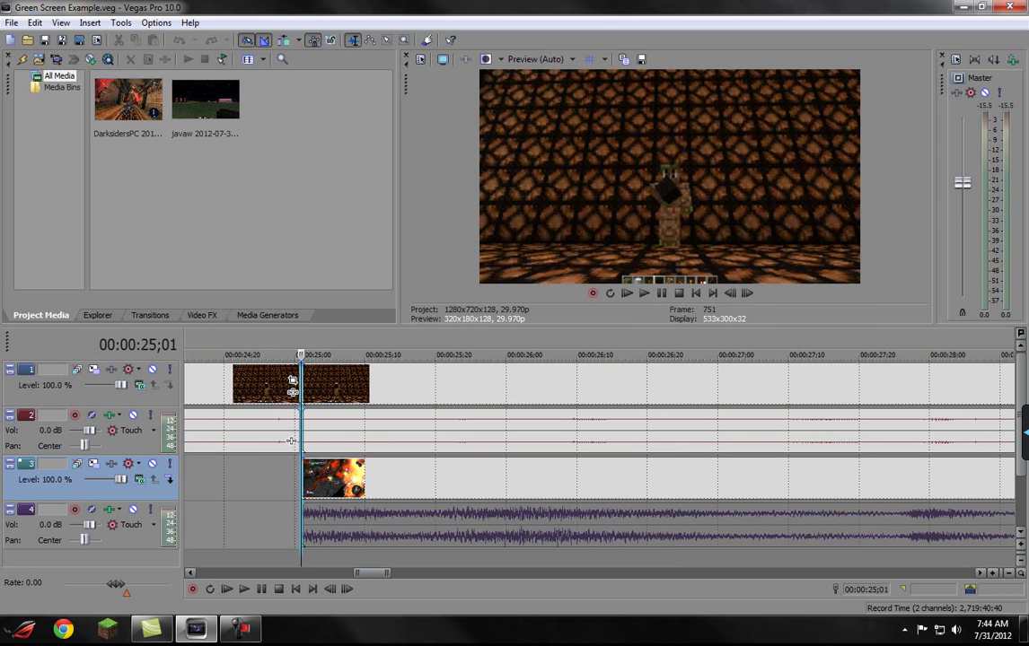
# Examine frame by frame how the lamps turning on reveal the overlay, and return the playhead to just before the split
pyautogui.press('Right')
pyautogui.press('Right')
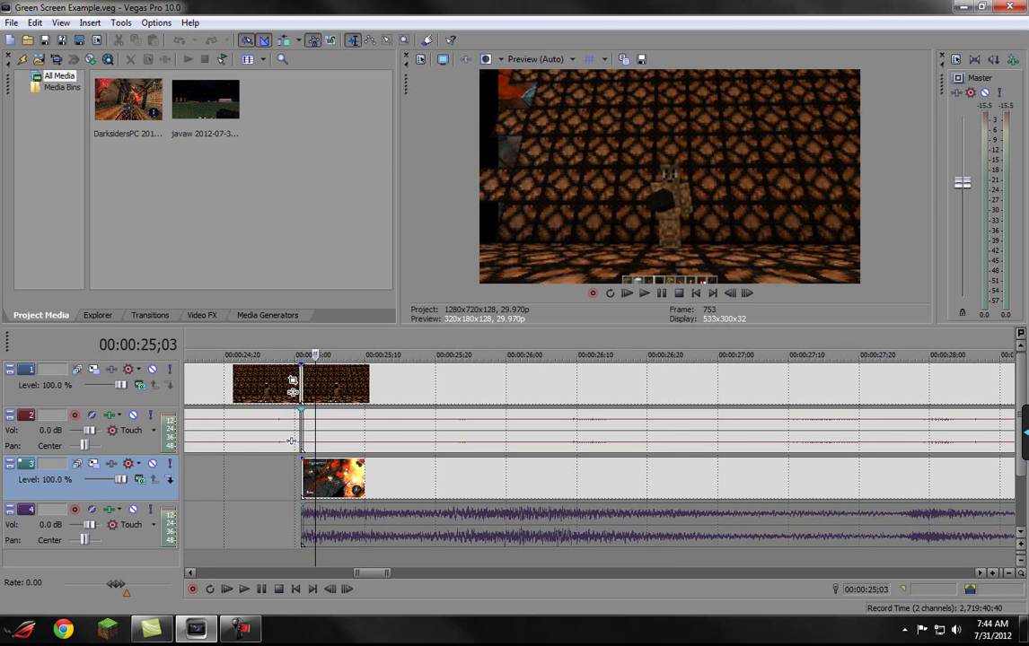
pyautogui.press('Right')
pyautogui.press('Right')
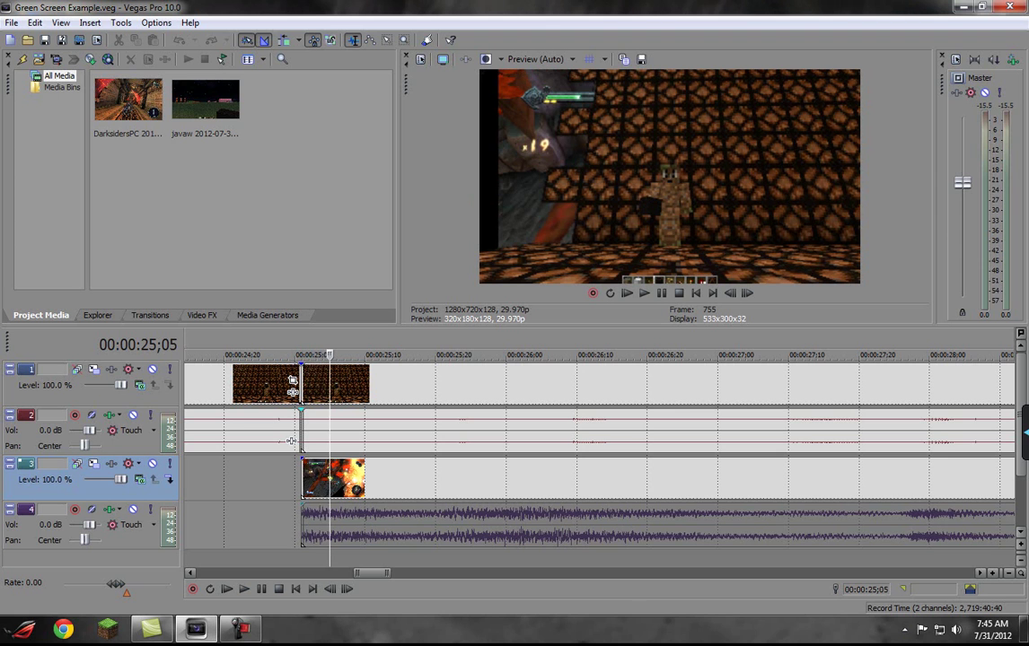
pyautogui.press('Right')
pyautogui.press('Right')
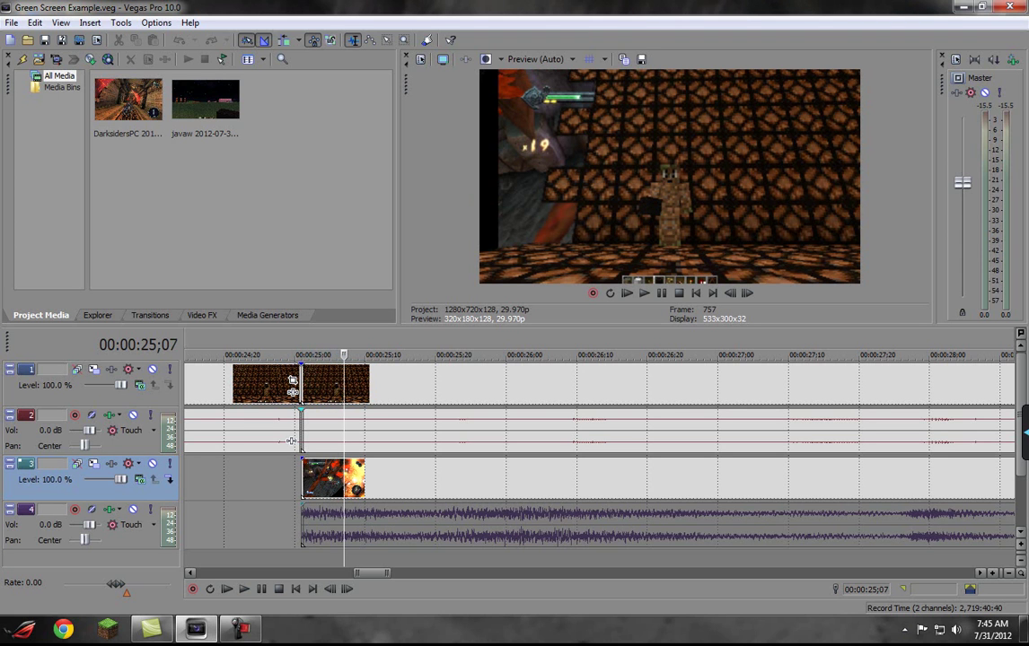
pyautogui.press('Right')
pyautogui.press('Right')
pyautogui.press('Right')
pyautogui.press('Right')
pyautogui.press('Right')
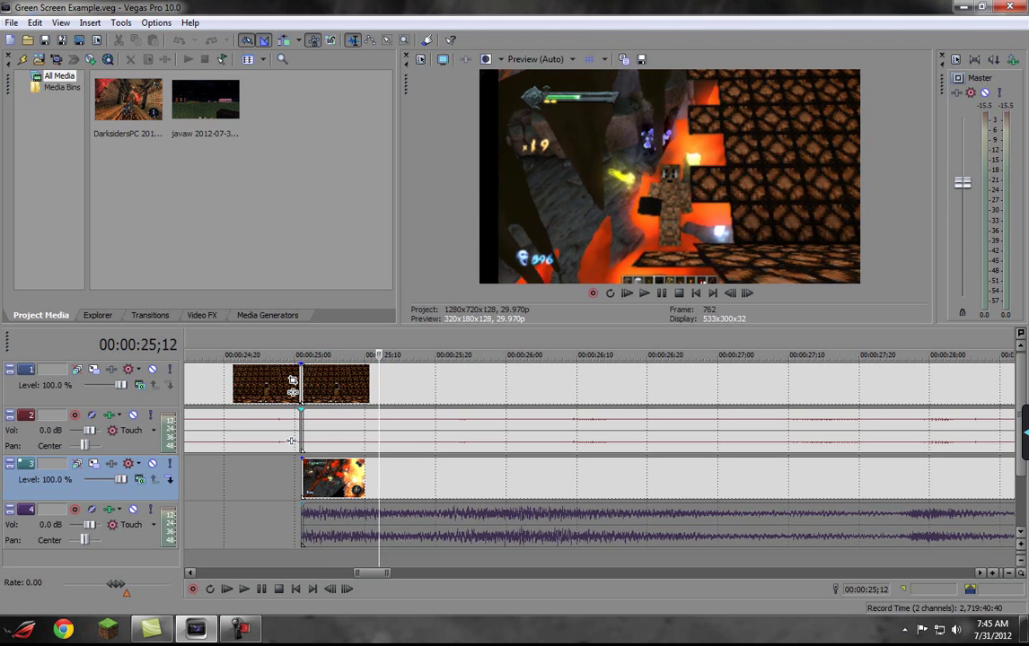
pyautogui.press('Right')
pyautogui.press('Right')
pyautogui.press('Right')
pyautogui.press('Right')
pyautogui.press('Right')
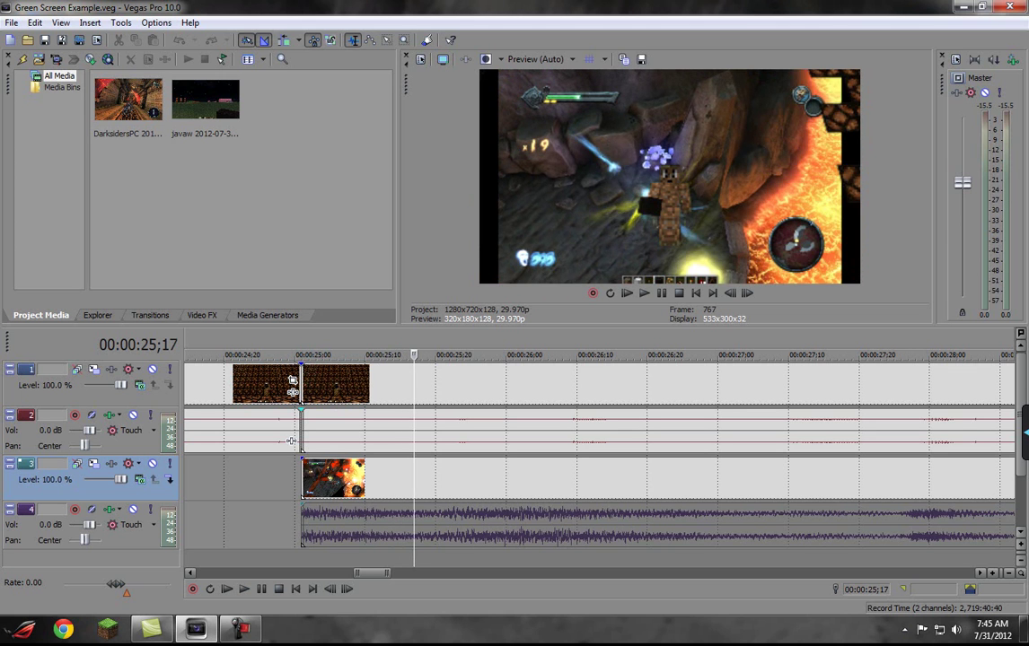
pyautogui.press('Right')
pyautogui.press('Right')
pyautogui.press('Right')
pyautogui.click(290, 440)
pyautogui.press('Left')
pyautogui.press('Left')
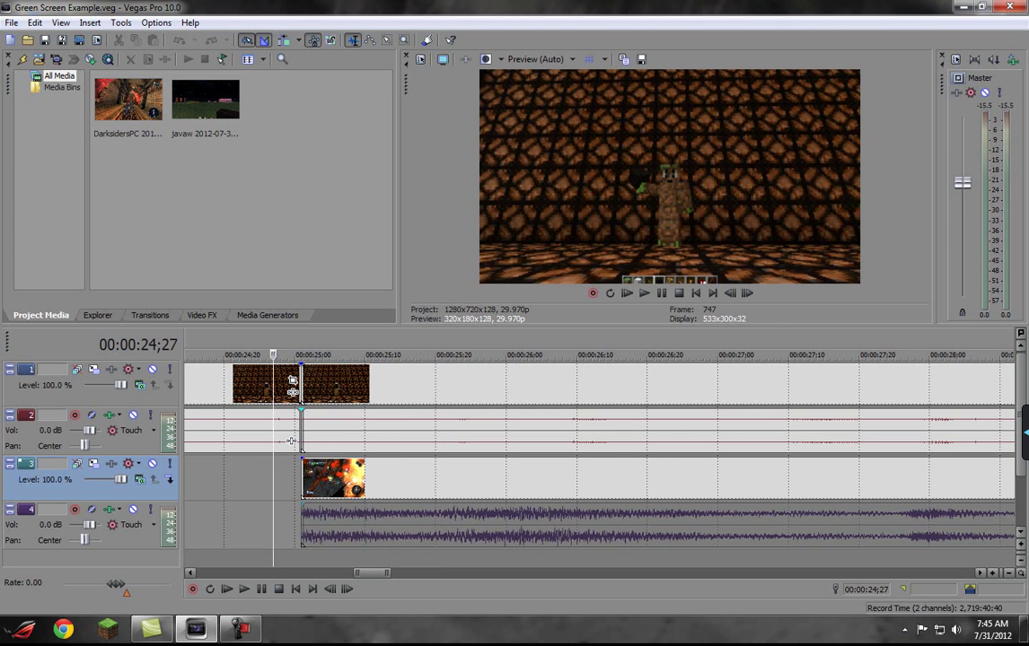
# Examine the overlay's video and audio on tracks 3 and 4 and their alignment with the Minecraft clip's split
pyautogui.press('Down')
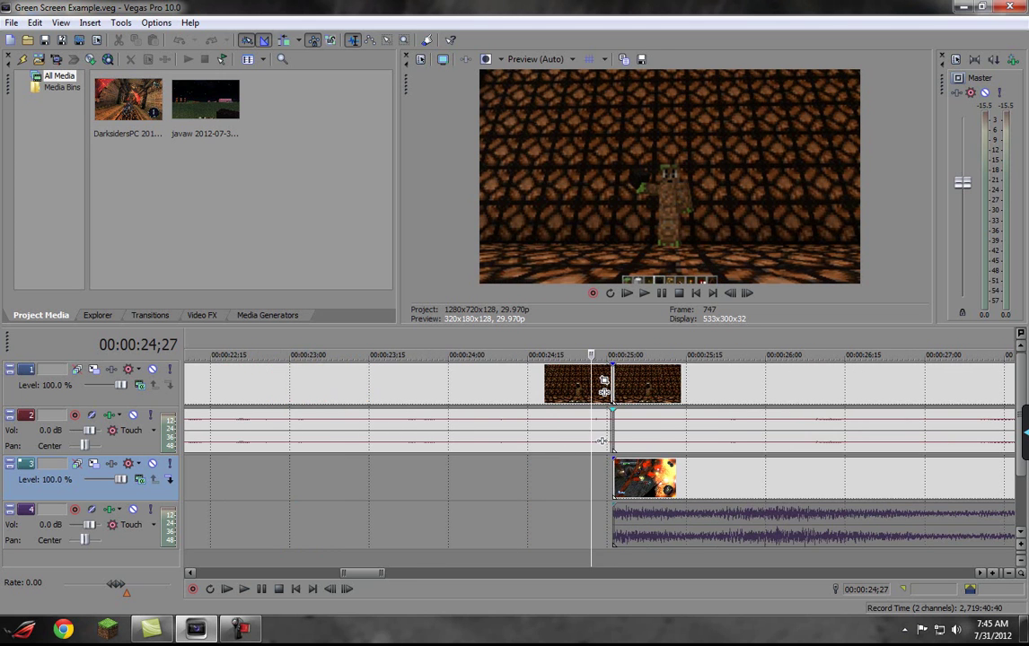
pyautogui.scroll(-1, 601, 440)
pyautogui.hscroll(6, 601, 395)
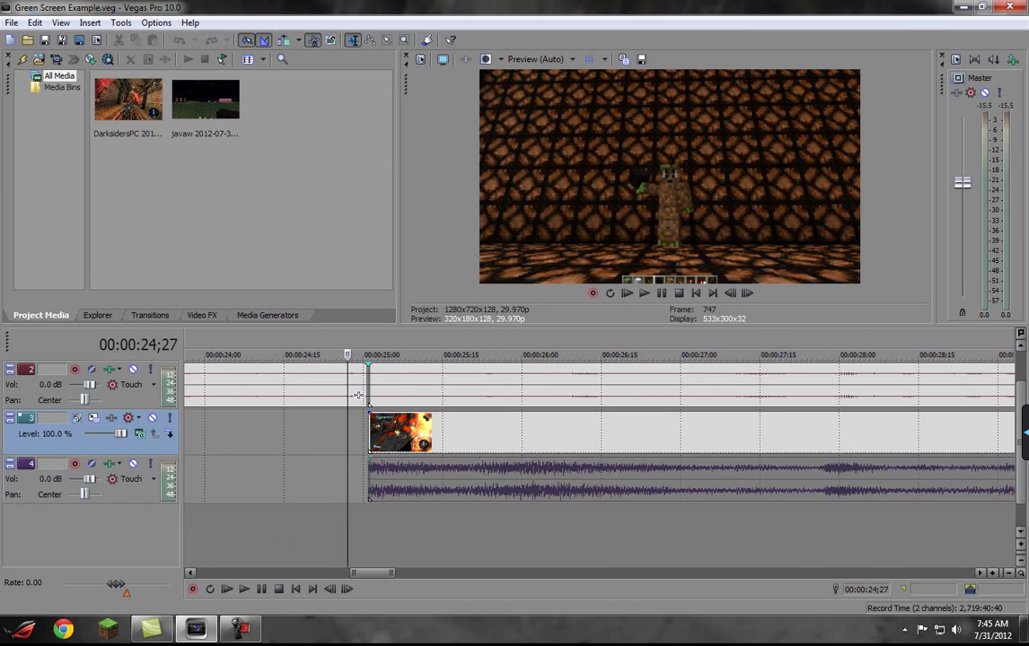
pyautogui.hscroll(8, 601, 431)
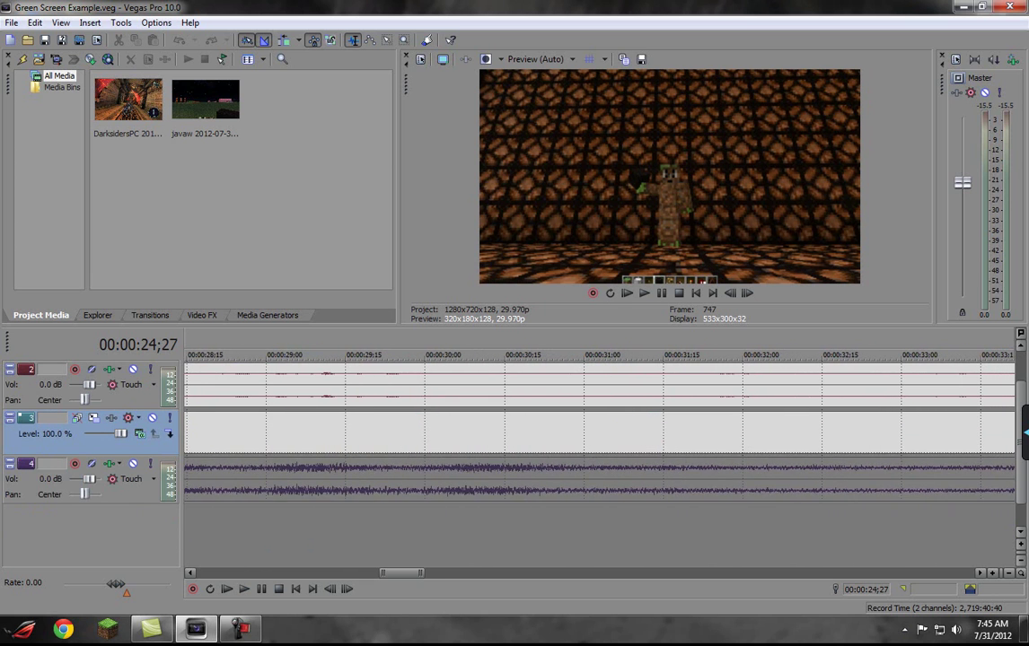
pyautogui.hscroll(-10, 602, 431)
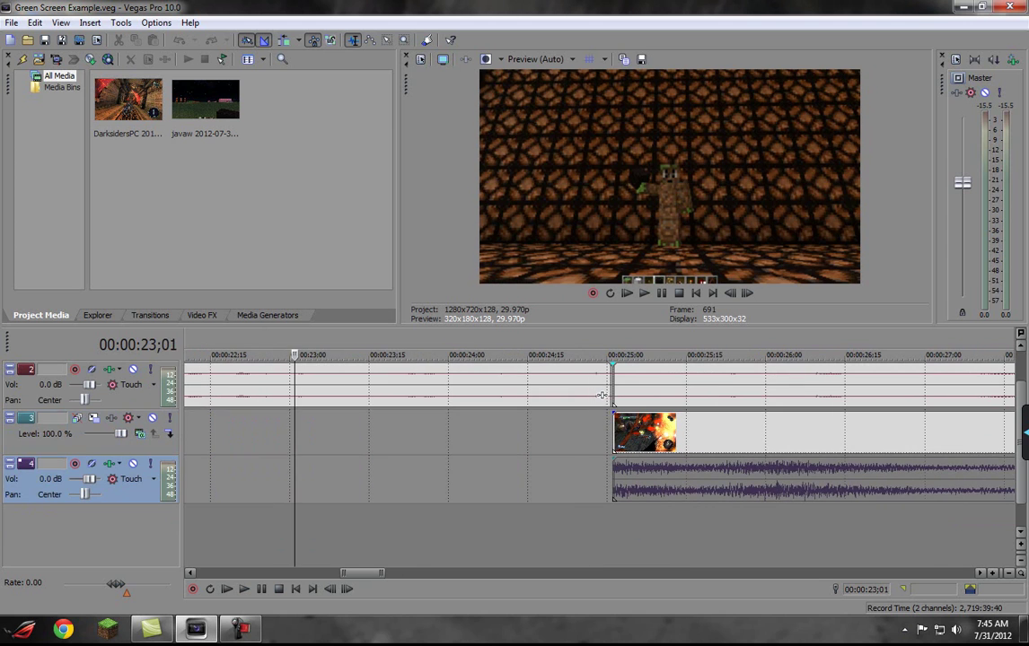
pyautogui.click(293, 480)
pyautogui.click(384, 480)
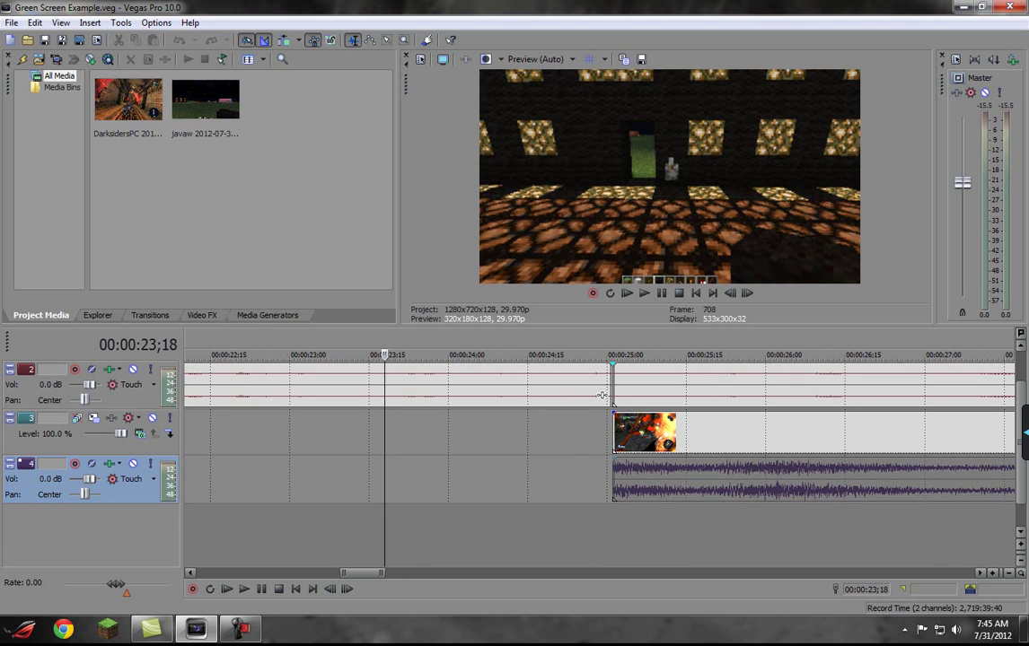
pyautogui.hscroll(6, 601, 395)
pyautogui.hscroll(-5, 520, 395)
pyautogui.hscroll(-12, 601, 431)
pyautogui.hscroll(15, 601, 430)
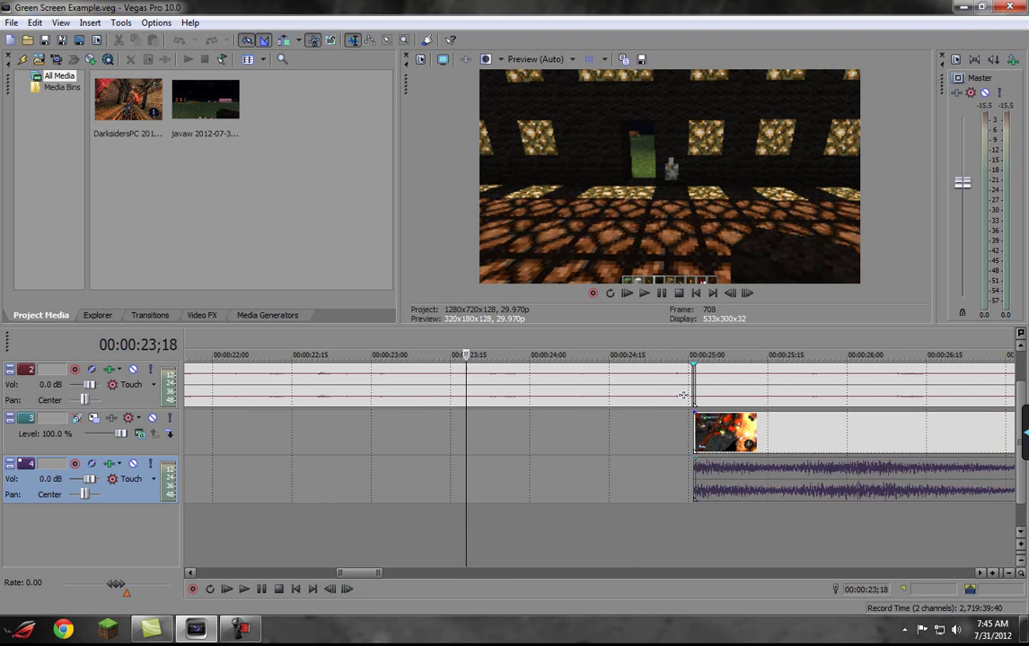
pyautogui.moveTo(233, 480); pyautogui.dragTo(229, 480)
pyautogui.click(292, 395)
pyautogui.hscroll(6, 292, 394)
pyautogui.hscroll(-1, 564, 395)
pyautogui.scroll(3, 564, 395)
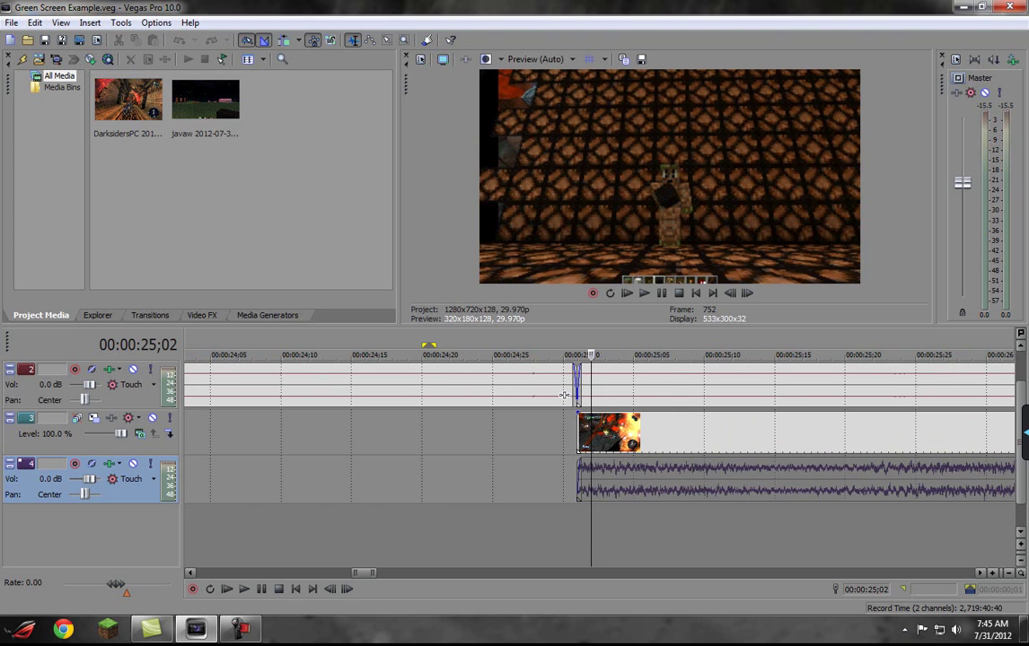
pyautogui.click(393, 480)
pyautogui.hscroll(1, 394, 480)
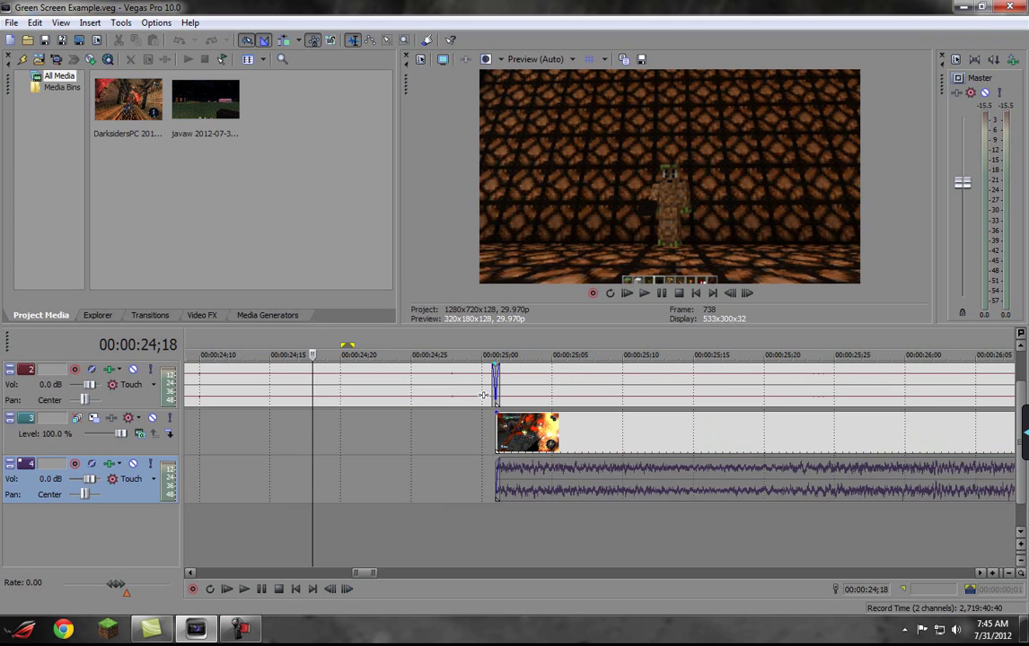
pyautogui.moveTo(363, 573); pyautogui.dragTo(243, 573)
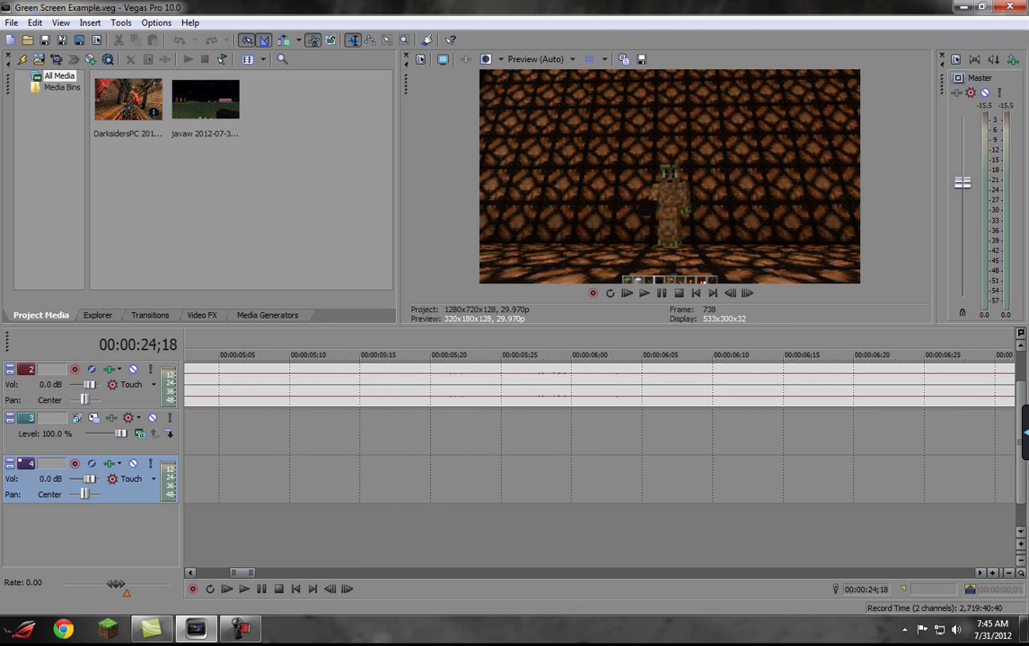
# Show the desktop and launch Vegas Pro 10.0 (64-bit) to bring the Green Screen Example project back up
pyautogui.press('super+d')
pyautogui.click(19, 630)
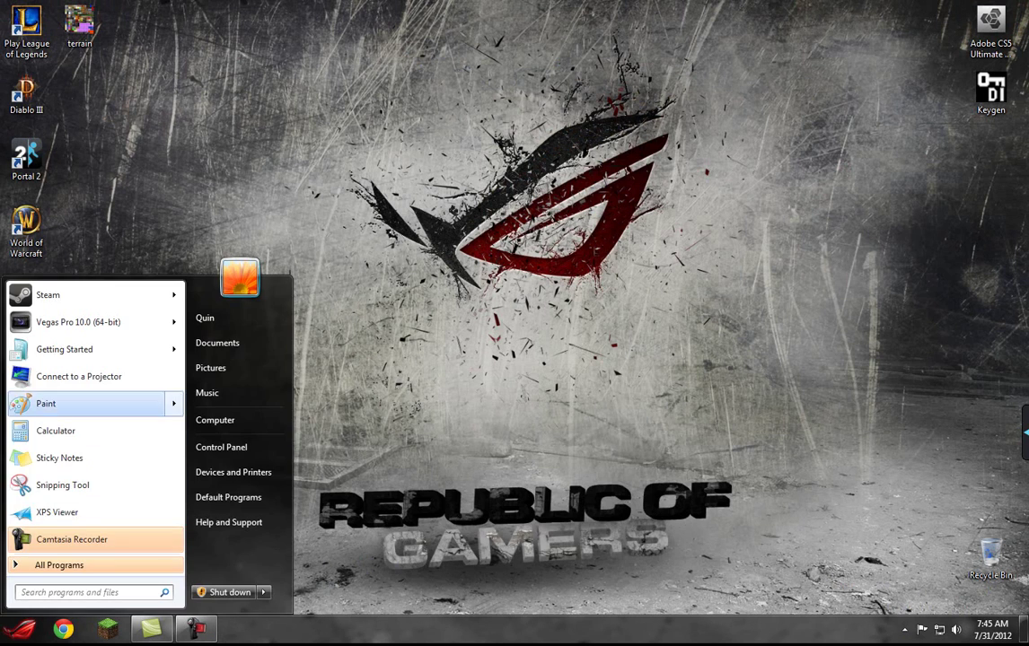
pyautogui.click(61, 565)
pyautogui.press('Down')
pyautogui.press('Down')
pyautogui.press('Down')
pyautogui.press('Down')
pyautogui.press('Down')
pyautogui.press('Down')
pyautogui.press('Down')
pyautogui.press('Down')
pyautogui.press('Down')
pyautogui.press('Down')
pyautogui.press('Down')
pyautogui.press('Down')
pyautogui.press('Down')
pyautogui.press('Down')
pyautogui.press('Down')
pyautogui.press('Down')
pyautogui.press('Down')
pyautogui.press('Down')
pyautogui.press('Down')
pyautogui.press('Down')
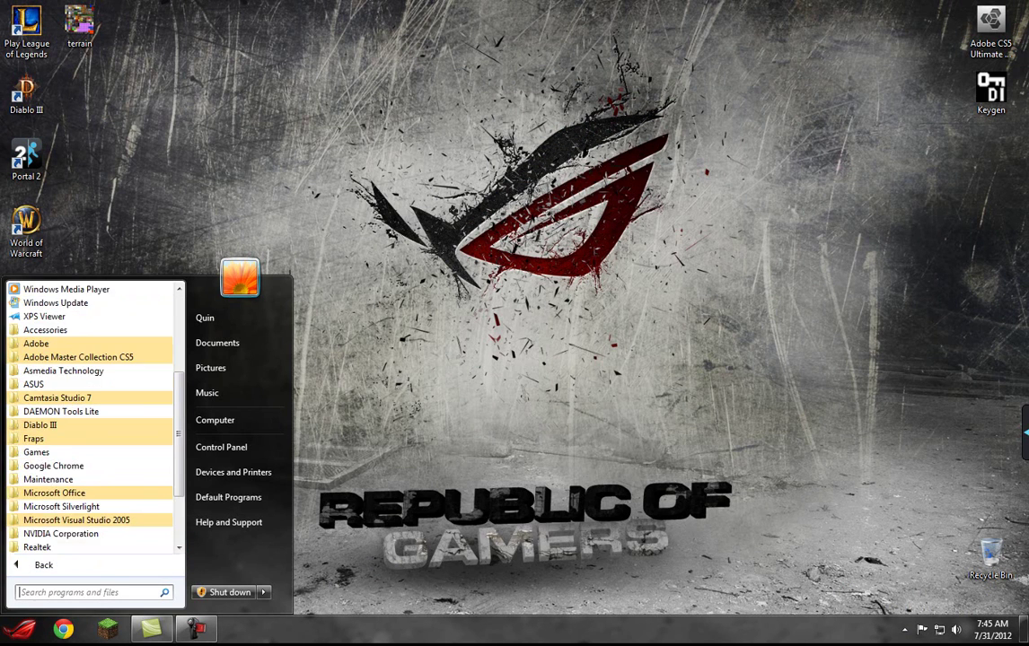
pyautogui.press('Return')
pyautogui.press('Down')
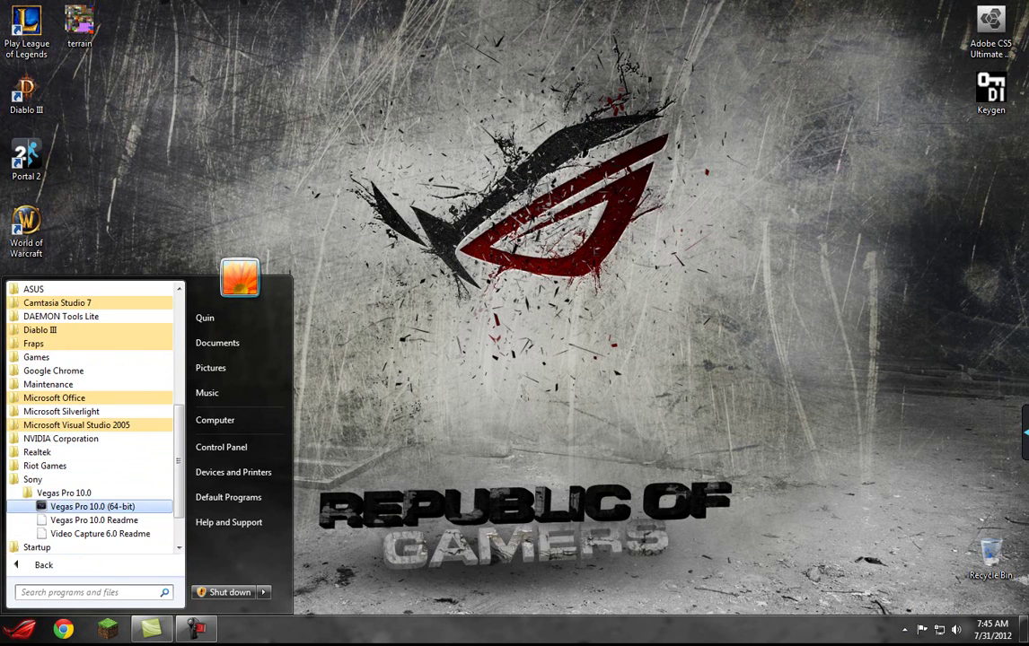
pyautogui.press('Return')
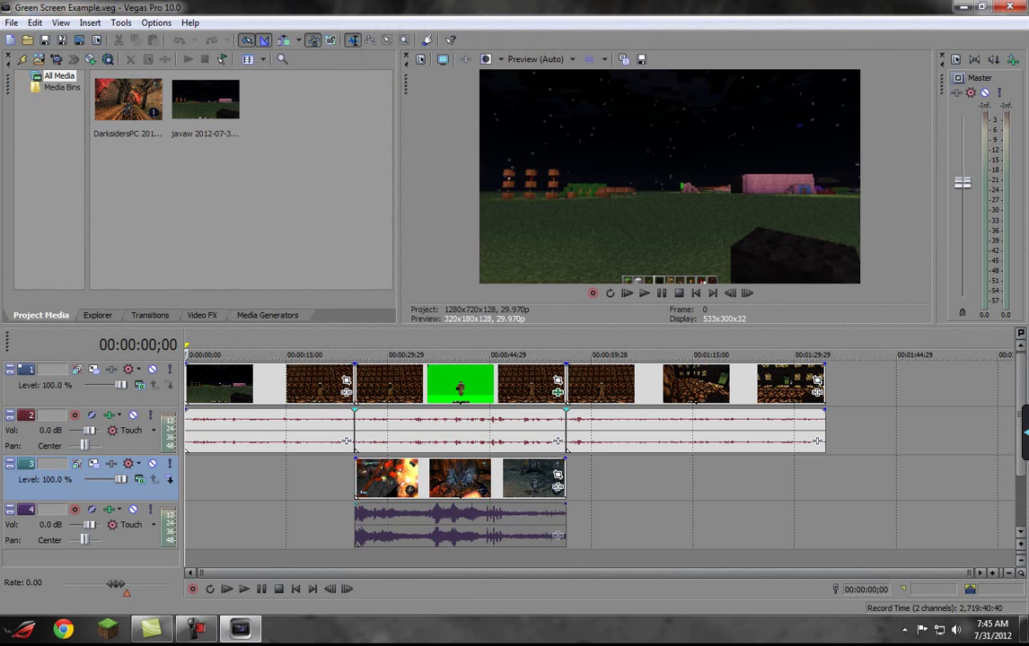
# Play to the split at 00:00:25;01, then examine the Chroma Keyer settings on the middle Minecraft clip
pyautogui.press('space')
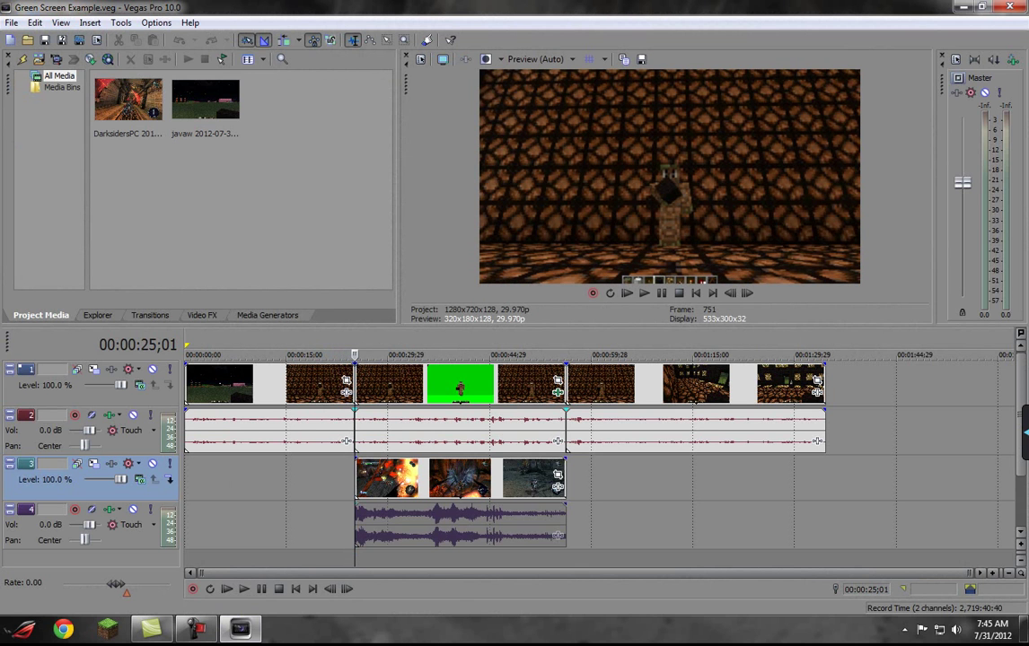
pyautogui.click(436, 386)
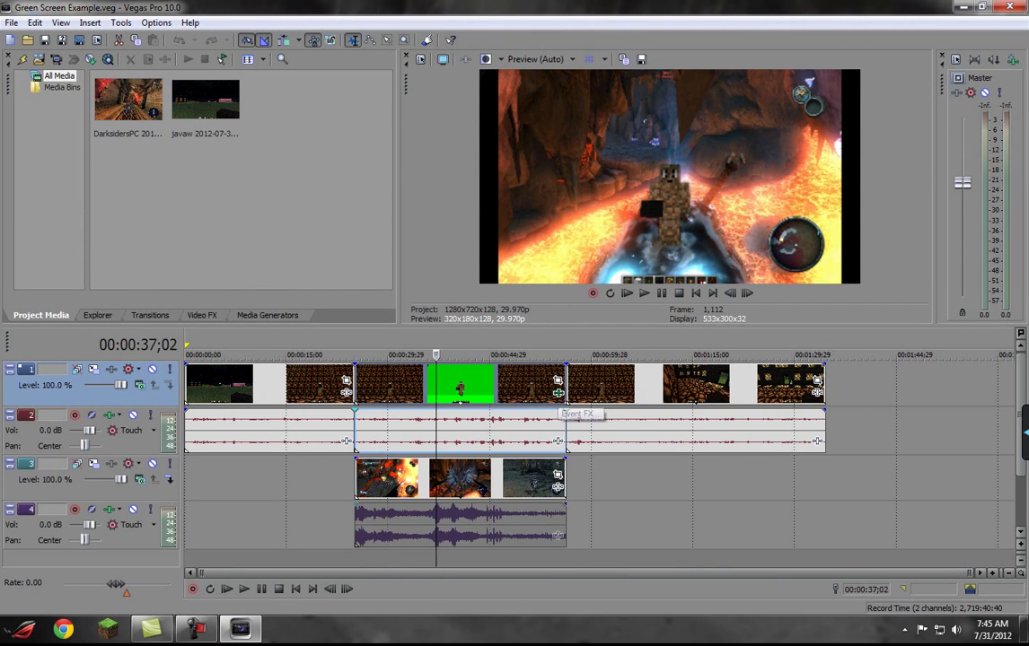
pyautogui.click(557, 395)
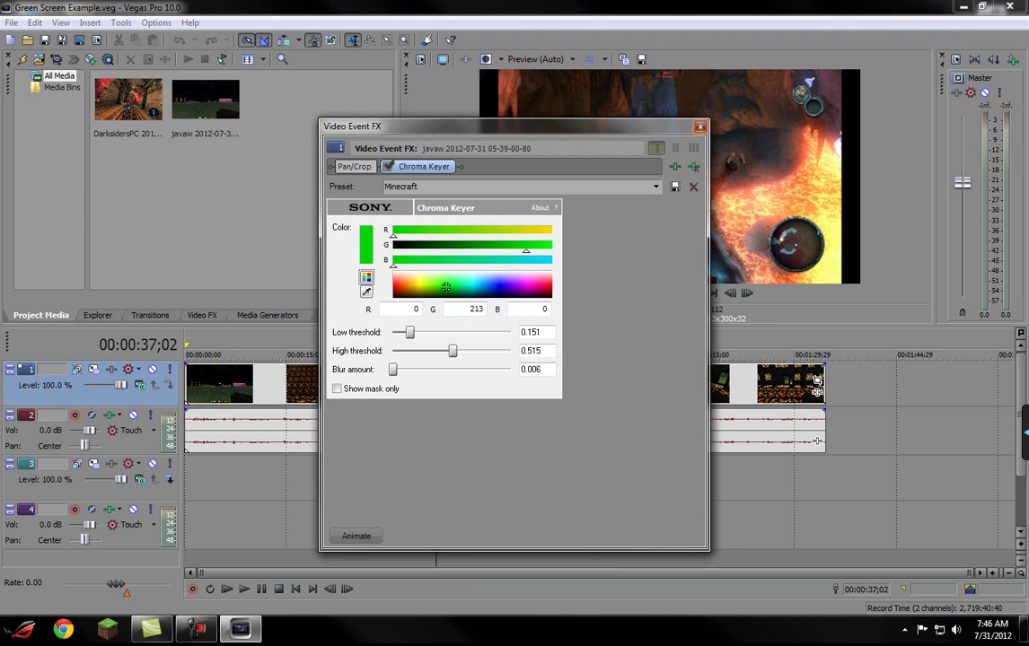
pyautogui.click(700, 127)
# Add the Sony Chroma Keyer effect to the first Minecraft clip on track 1
pyautogui.click(269, 384)
pyautogui.click(346, 380)
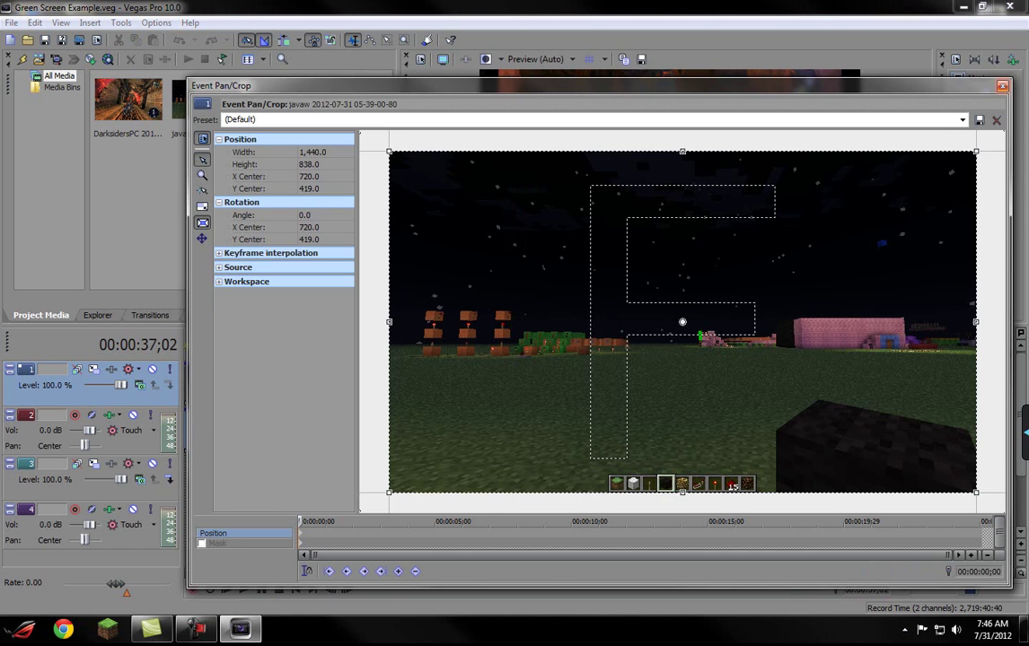
pyautogui.click(1003, 86)
pyautogui.click(346, 393)
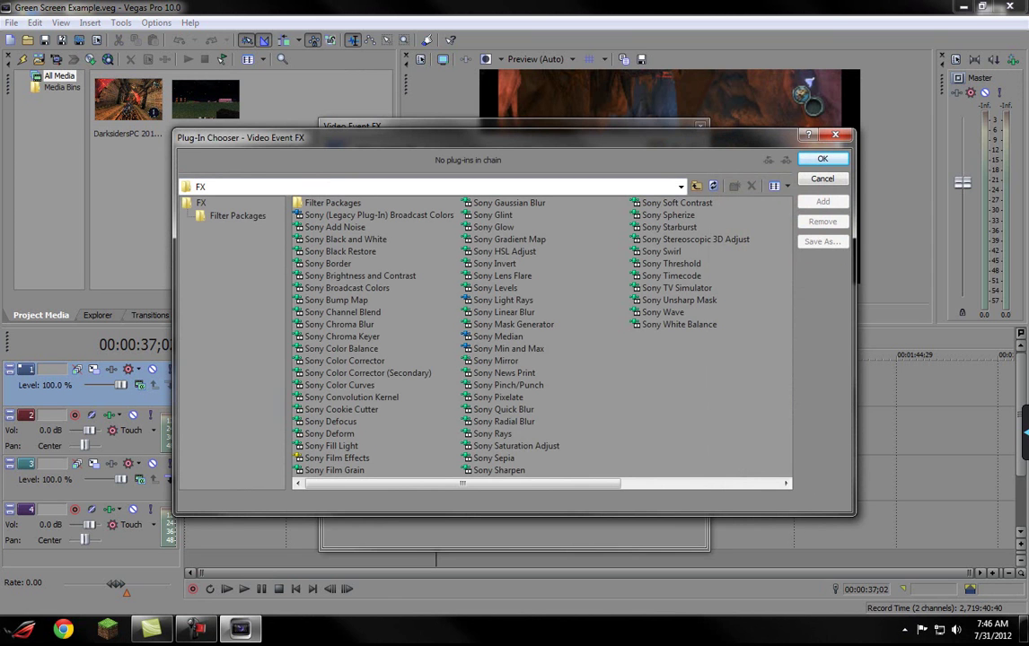
pyautogui.click(342, 337)
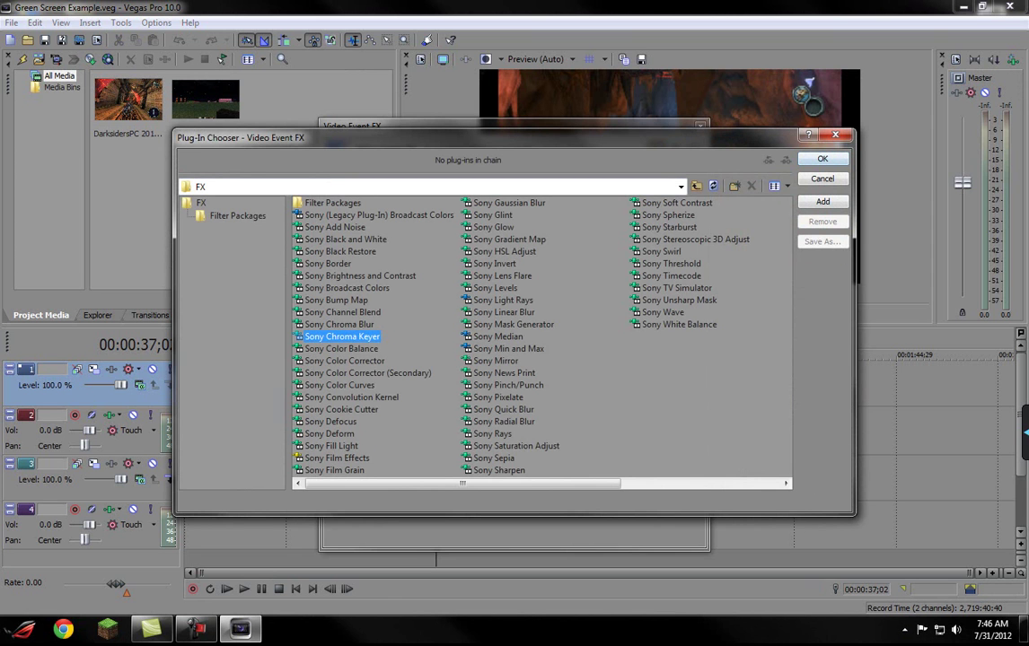
pyautogui.press('Return')
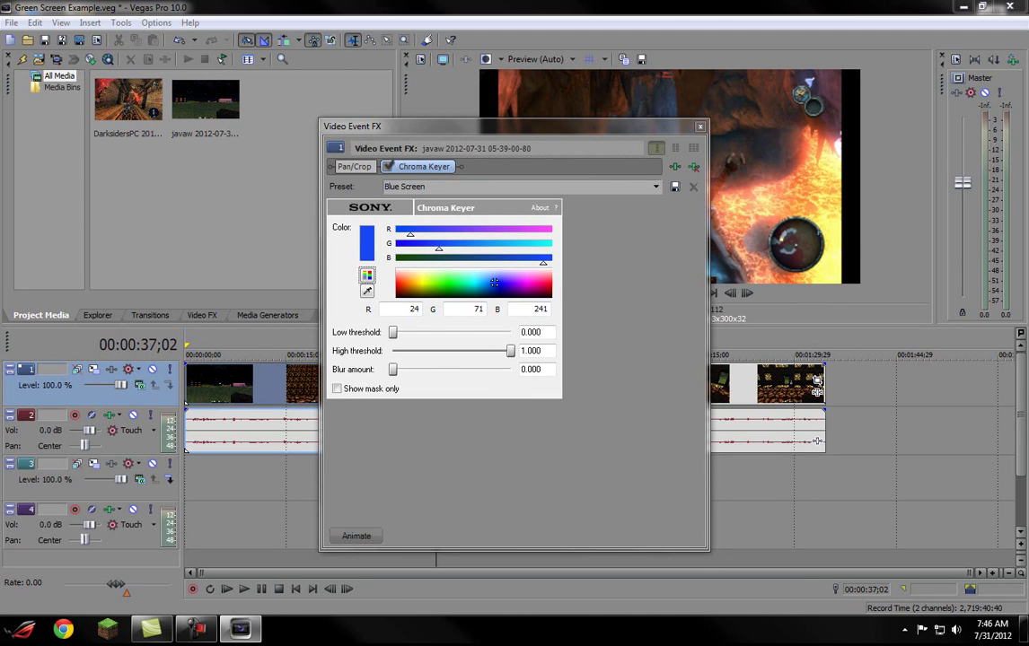
pyautogui.click(367, 291)
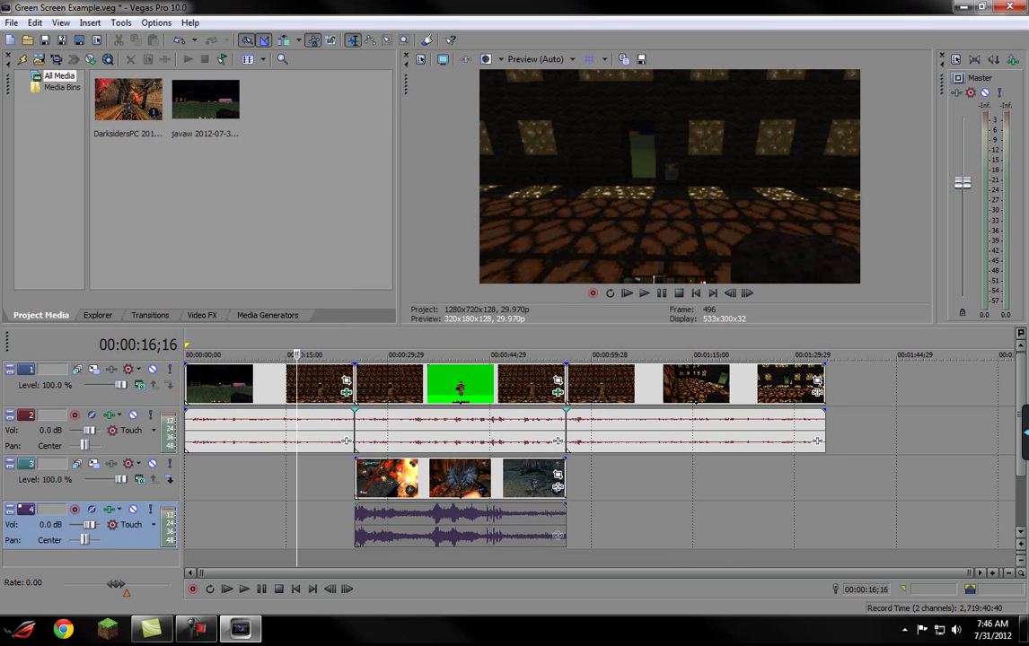
pyautogui.click(434, 385)
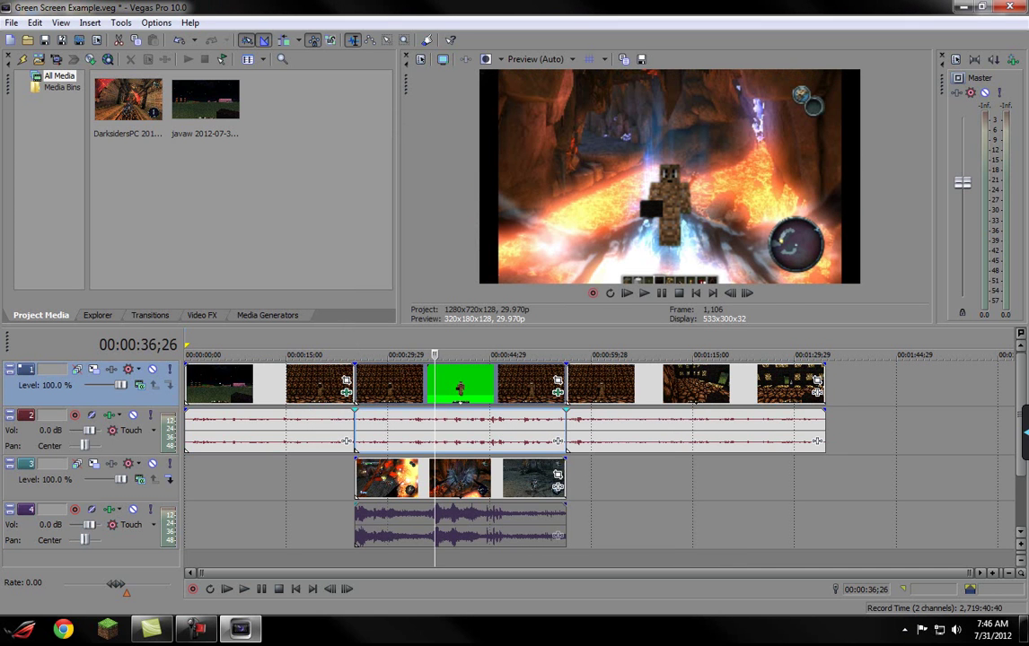
pyautogui.rightClick(450, 384)
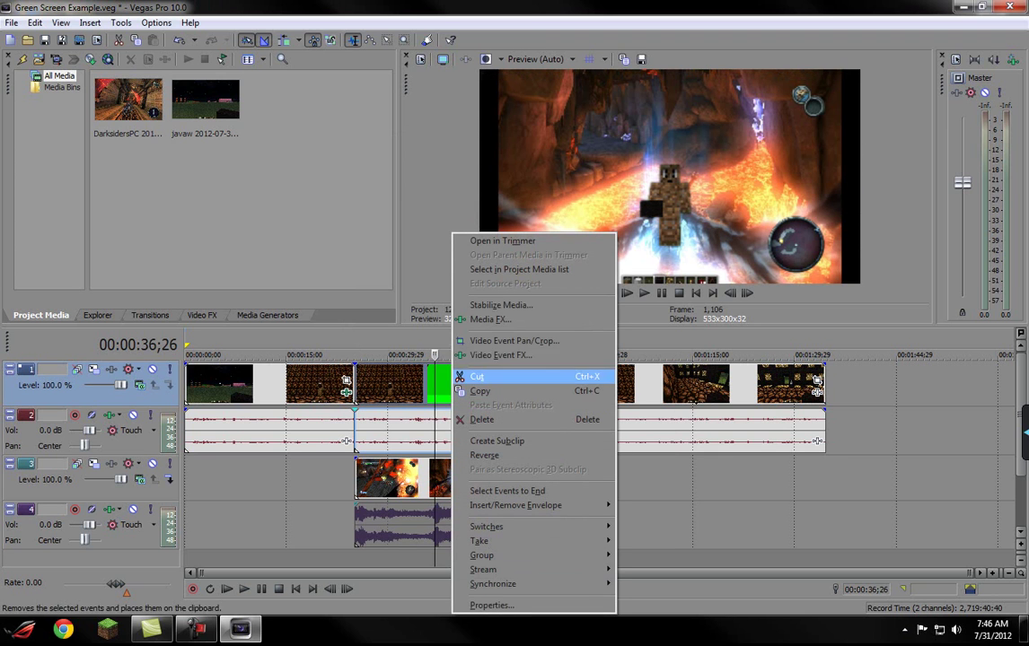
pyautogui.press('Escape')
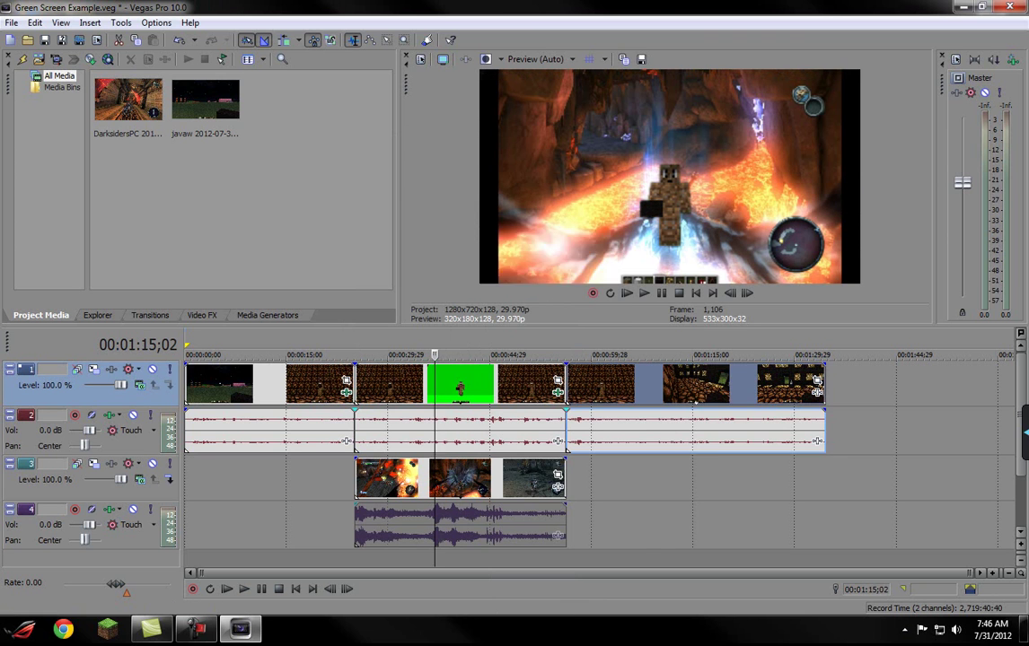
# Place the playhead at 00:01:22;13 in the last Minecraft clip, where the floor is solid green
pyautogui.click(692, 386)
pyautogui.rightClick(706, 386)
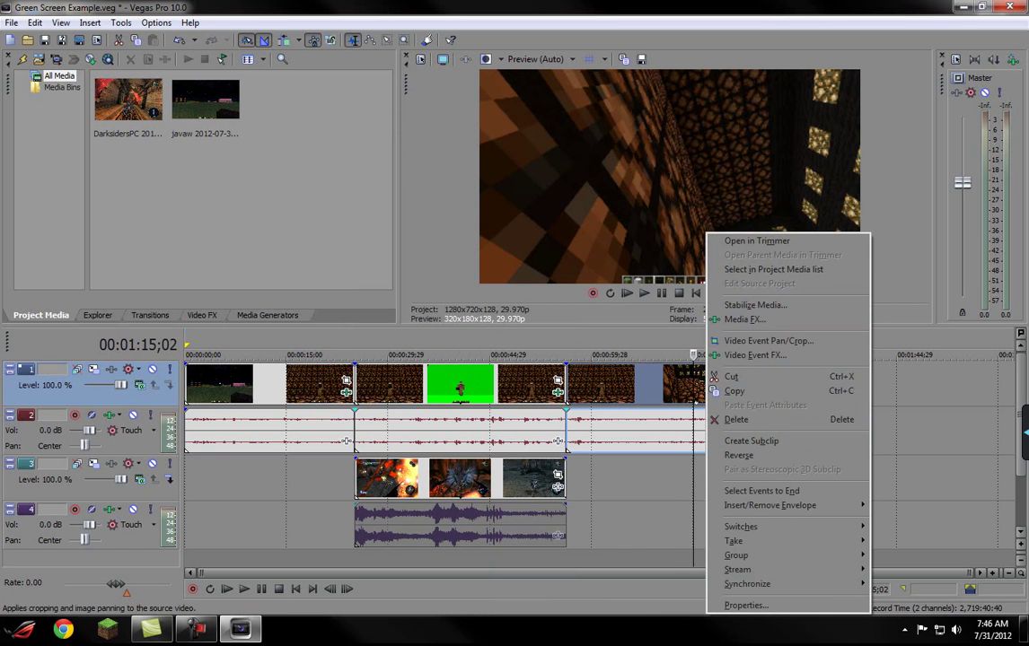
pyautogui.click(673, 526)
pyautogui.press('space')
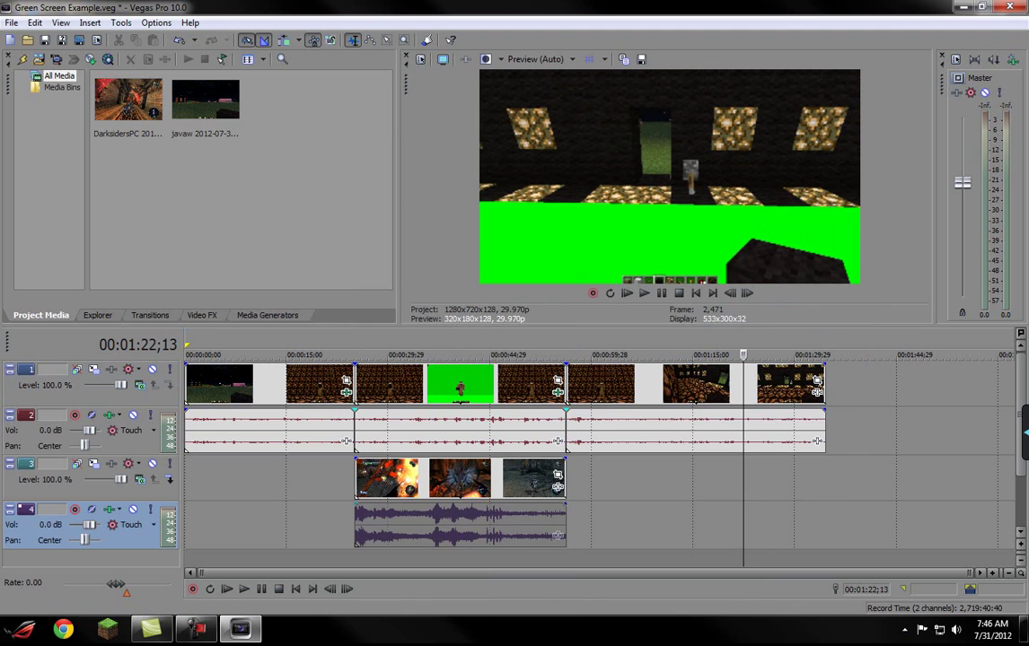
# Add the Sony Chroma Keyer to the last Minecraft clip and set its key color to R 0, G 252, B 0
pyautogui.click(817, 392)
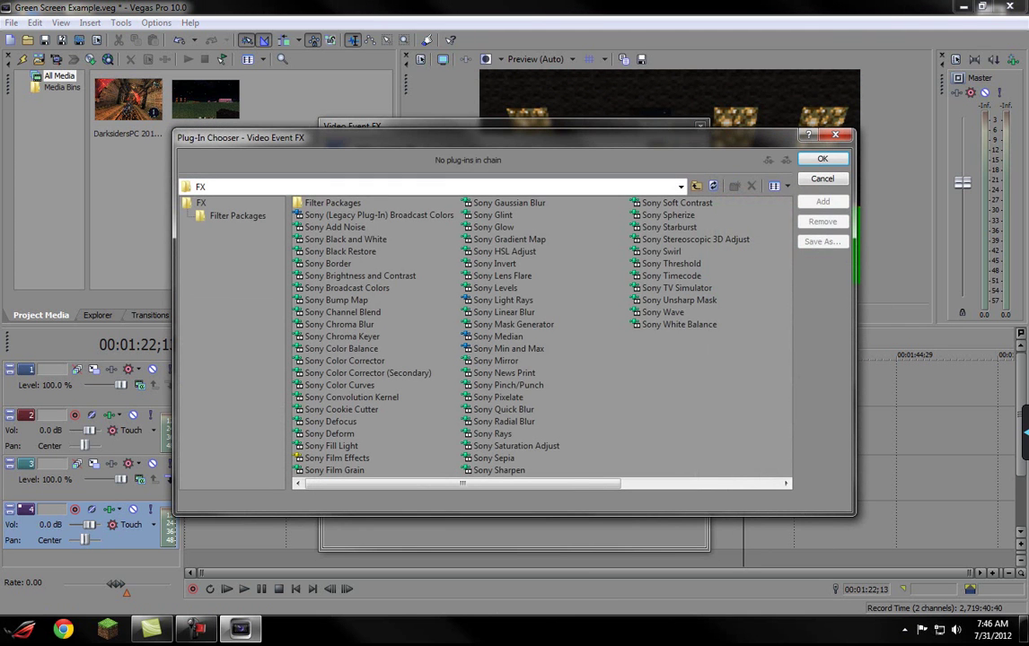
pyautogui.click(342, 337)
pyautogui.click(822, 159)
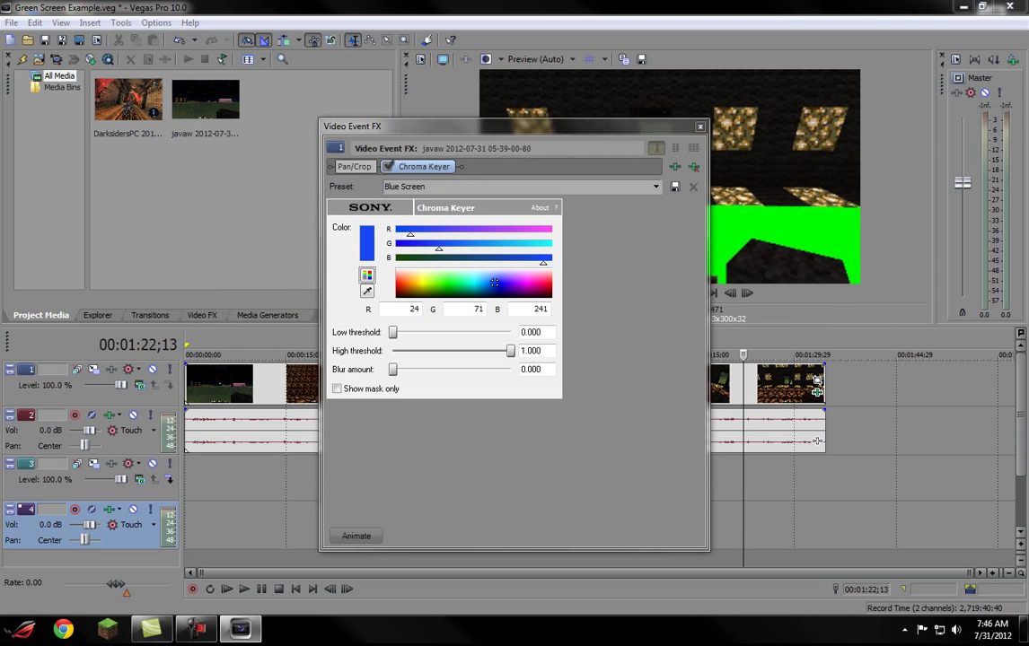
pyautogui.moveTo(494, 282); pyautogui.dragTo(447, 283)
pyautogui.moveTo(404, 126); pyautogui.dragTo(167, 96)
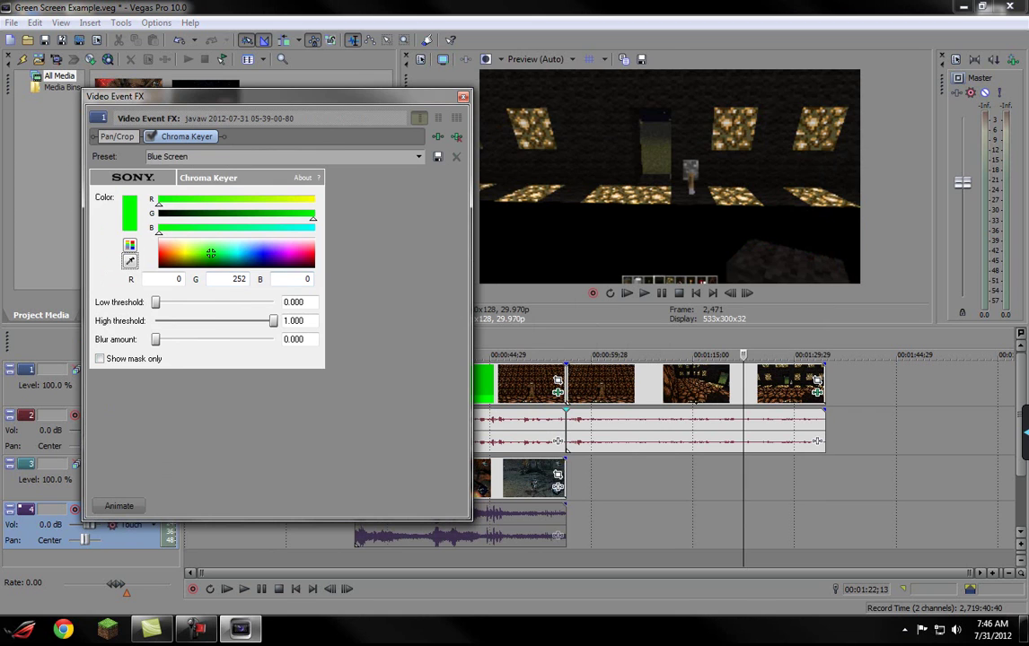
# Show only the mask and set the key to low threshold 0.000, high threshold 0.727, blur amount 0.030 and green 255
pyautogui.click(100, 359)
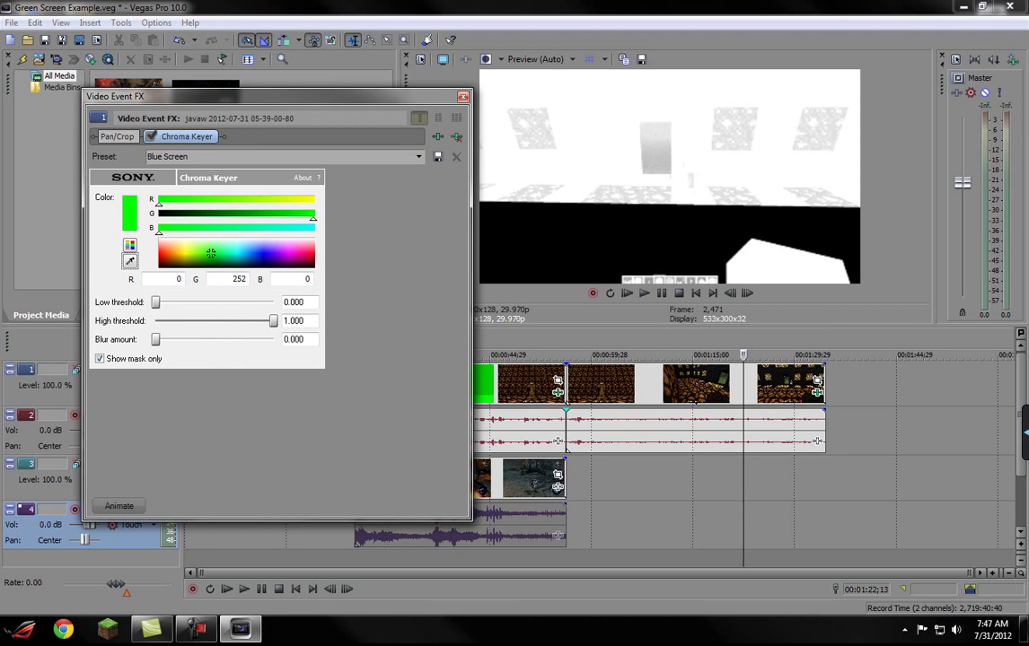
pyautogui.moveTo(155, 303)
pyautogui.mouseDown()
pyautogui.moveTo(264, 301)
pyautogui.moveTo(172, 301)
pyautogui.mouseUp()
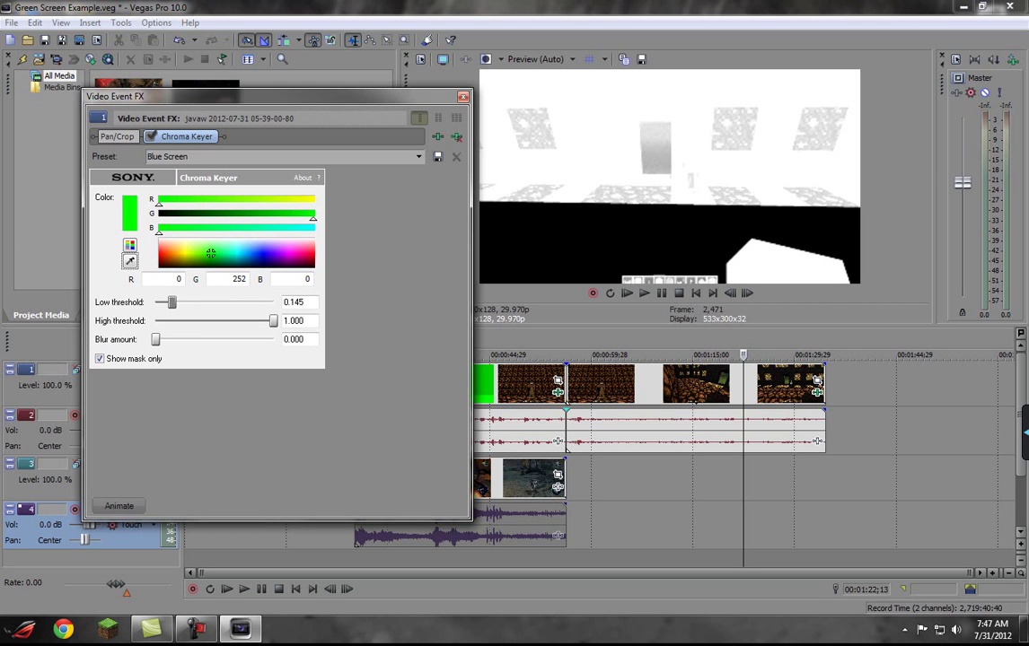
pyautogui.moveTo(264, 320); pyautogui.dragTo(245, 321)
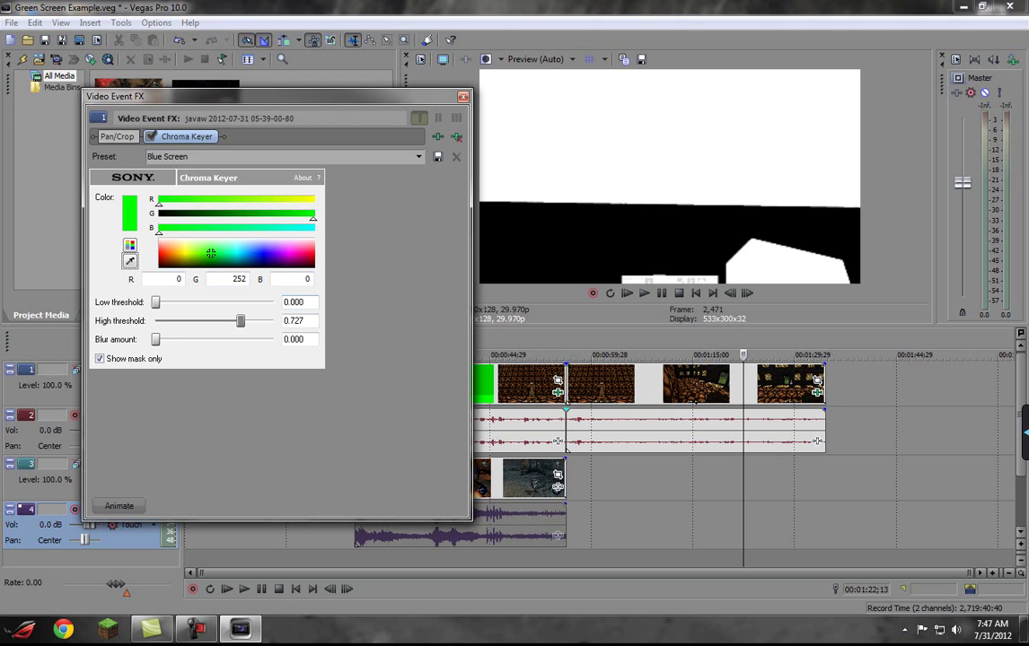
pyautogui.moveTo(156, 339); pyautogui.dragTo(162, 339)
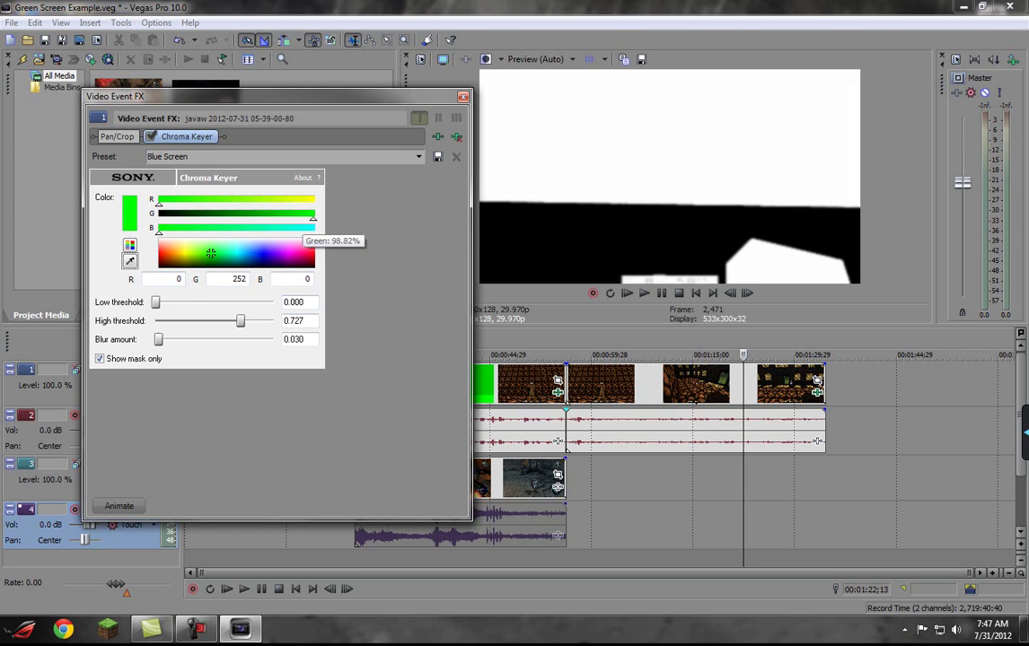
pyautogui.moveTo(312, 218)
pyautogui.mouseDown()
pyautogui.moveTo(263, 218)
pyautogui.moveTo(314, 218)
pyautogui.mouseUp()
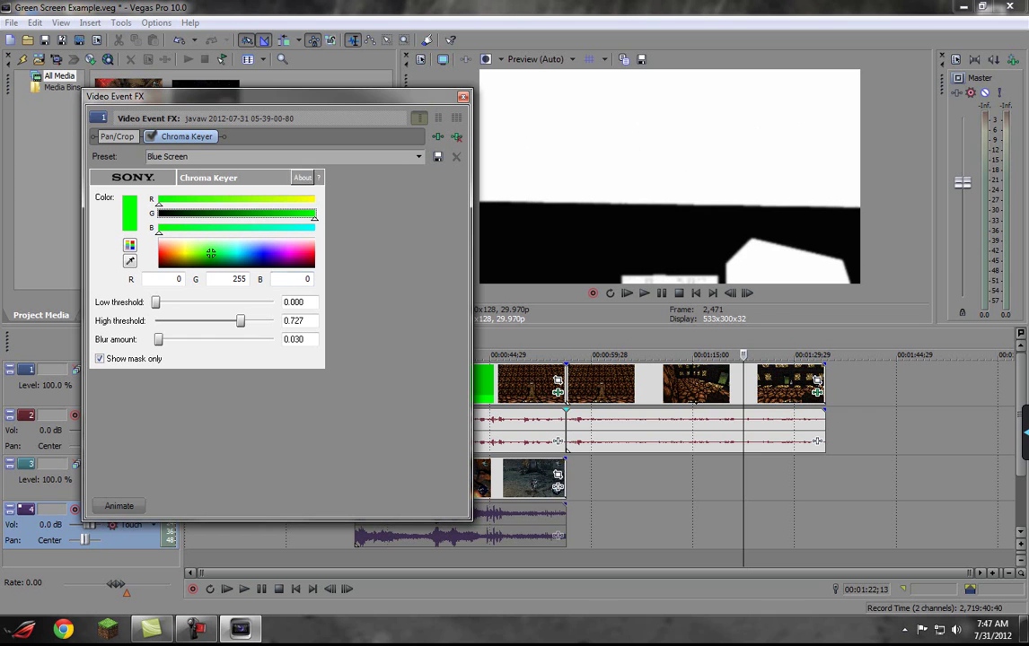
# View the Chroma Keyer's animation timeline, turn off its mask-only display and close the effect settings
pyautogui.click(118, 505)
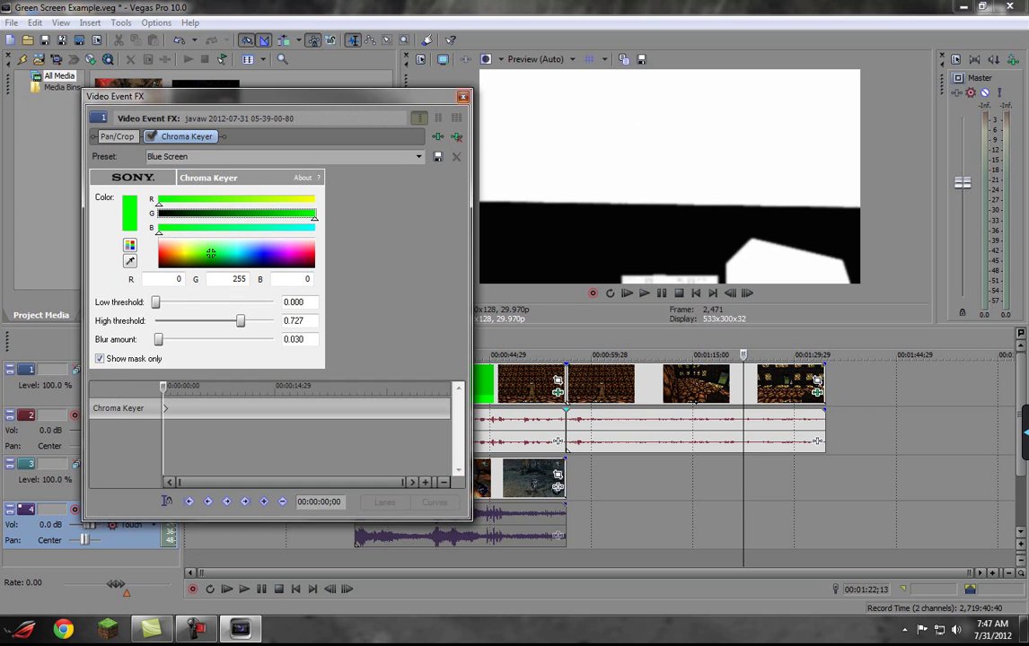
pyautogui.click(463, 96)
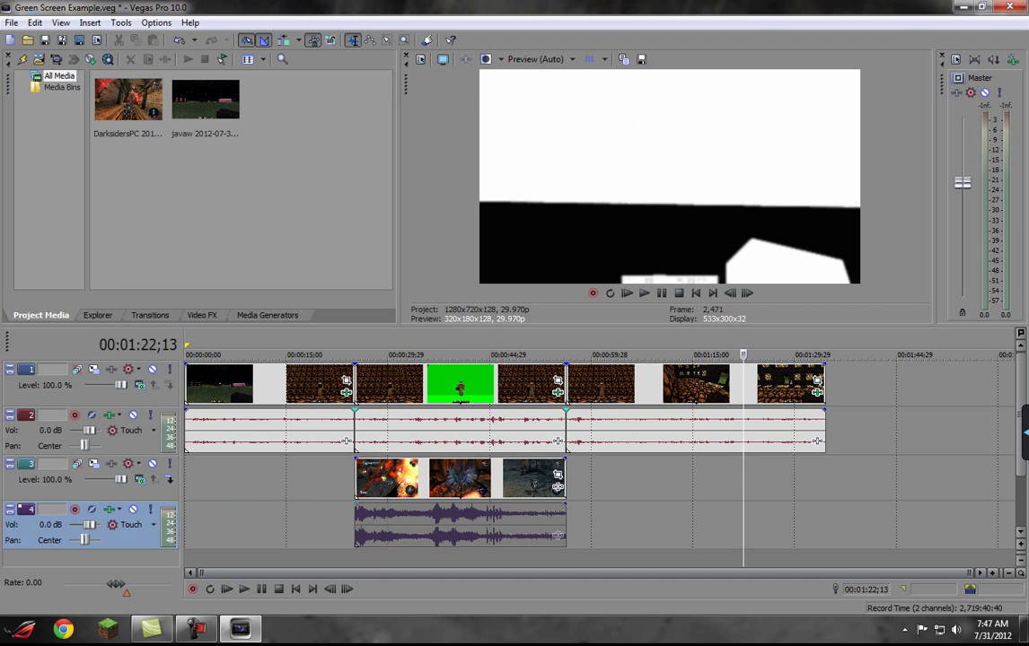
pyautogui.click(817, 392)
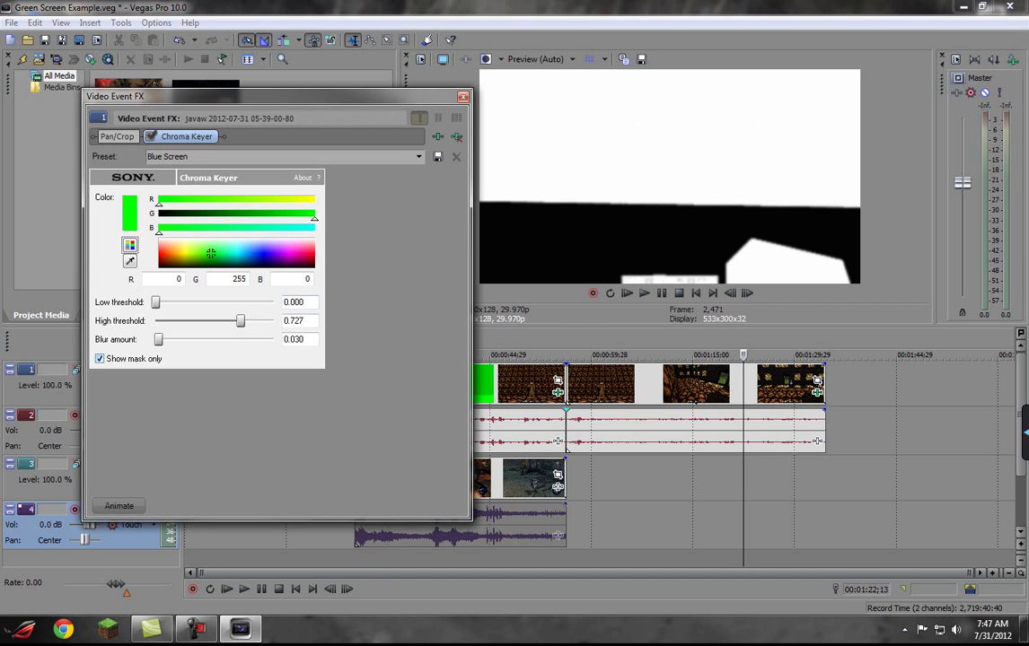
pyautogui.click(100, 359)
pyautogui.click(119, 506)
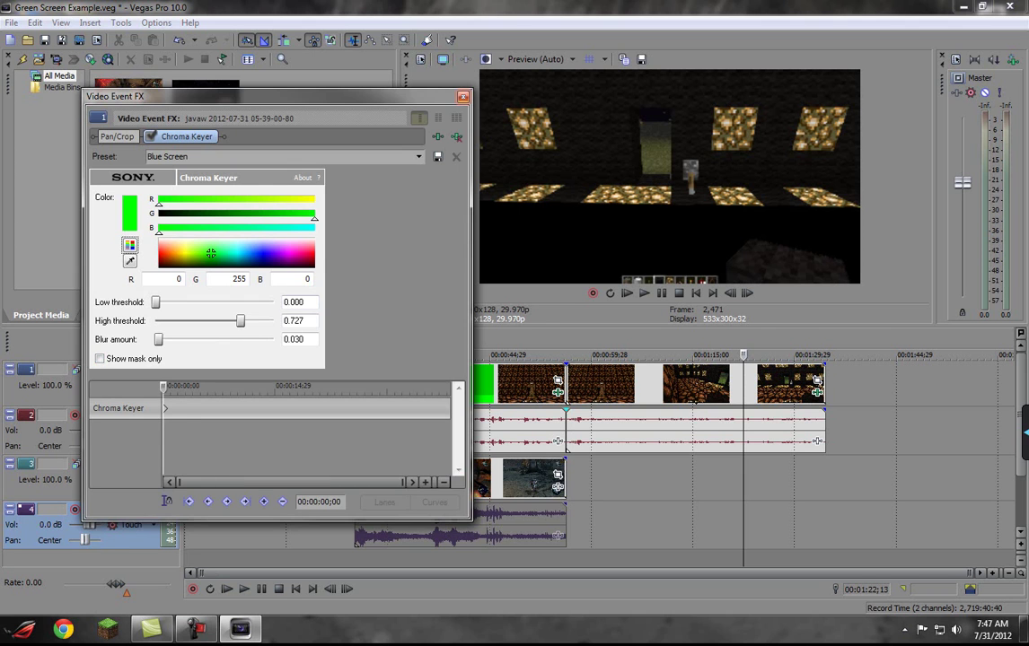
pyautogui.click(463, 96)
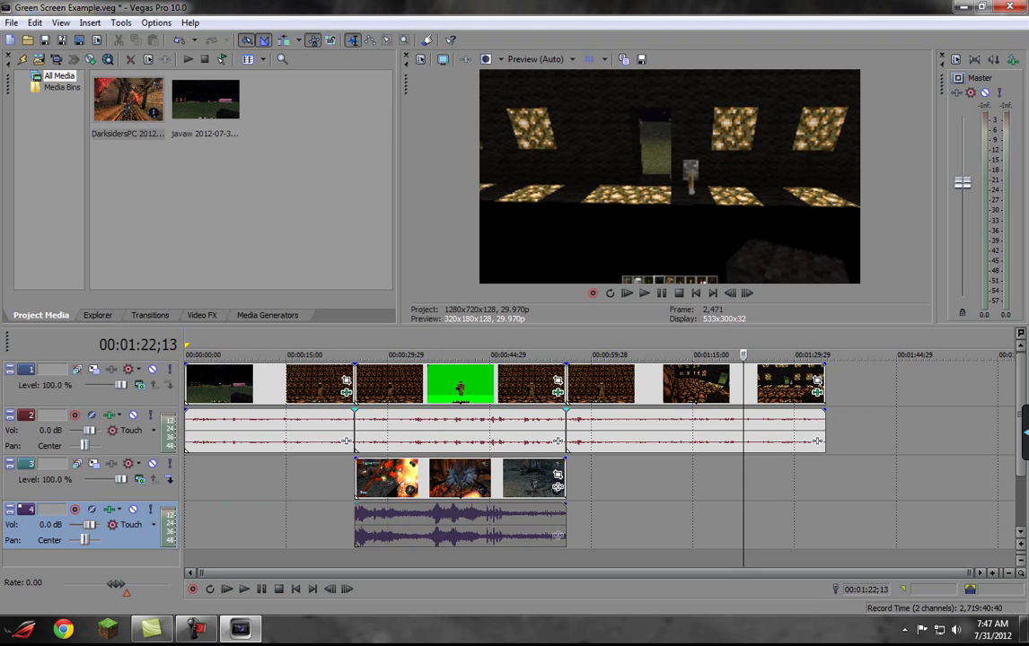
# Open the Fraps Movies folder on Storage (D:) over the Vegas project
pyautogui.click(128, 103)
pyautogui.click(260, 211)
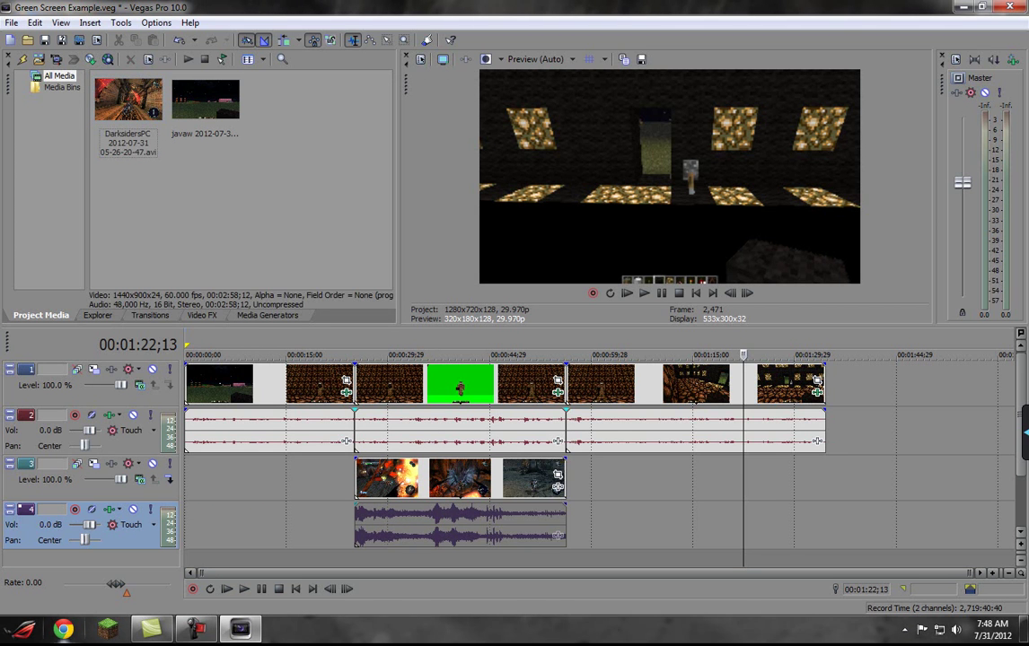
pyautogui.press('super')
pyautogui.click(230, 417)
pyautogui.doubleClick(709, 261)
pyautogui.doubleClick(709, 256)
pyautogui.doubleClick(709, 255)
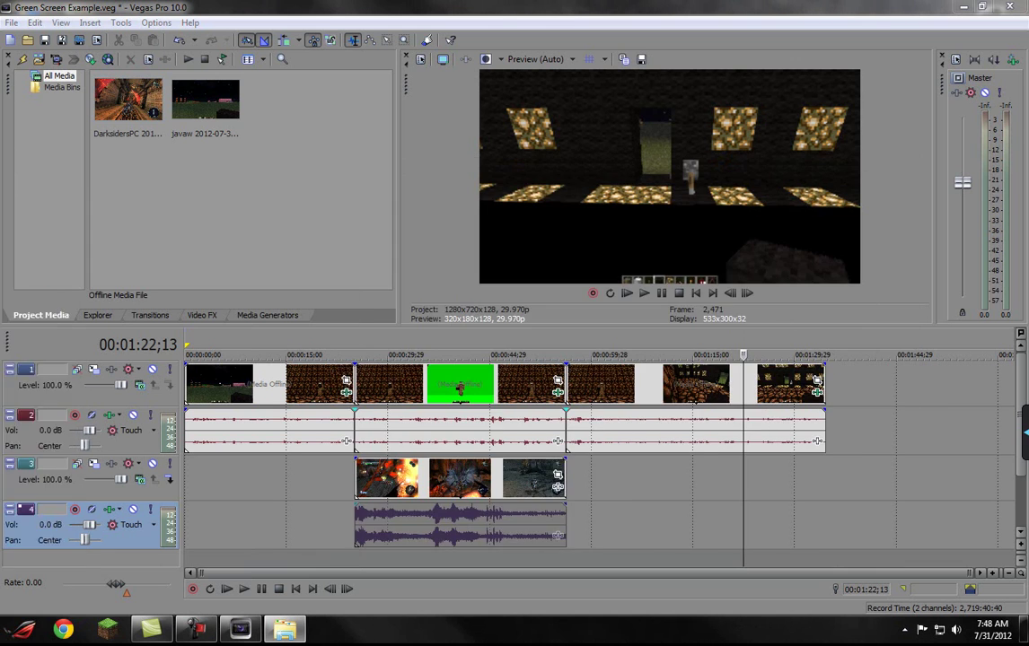
pyautogui.click(286, 629)
pyautogui.moveTo(404, 74); pyautogui.dragTo(453, 68)
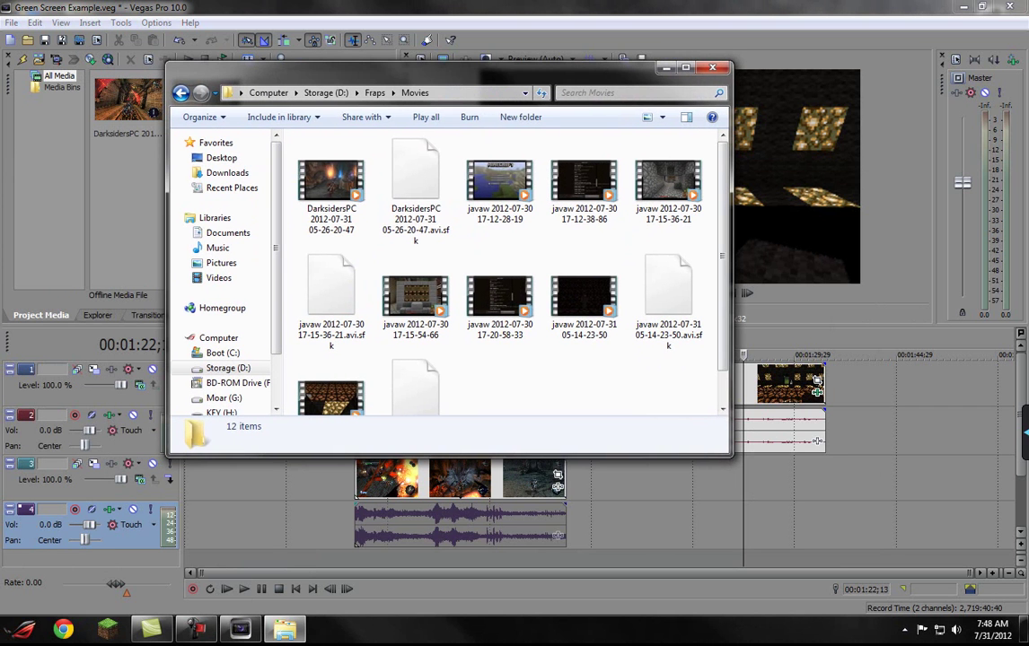
pyautogui.moveTo(334, 184); pyautogui.dragTo(730, 483)
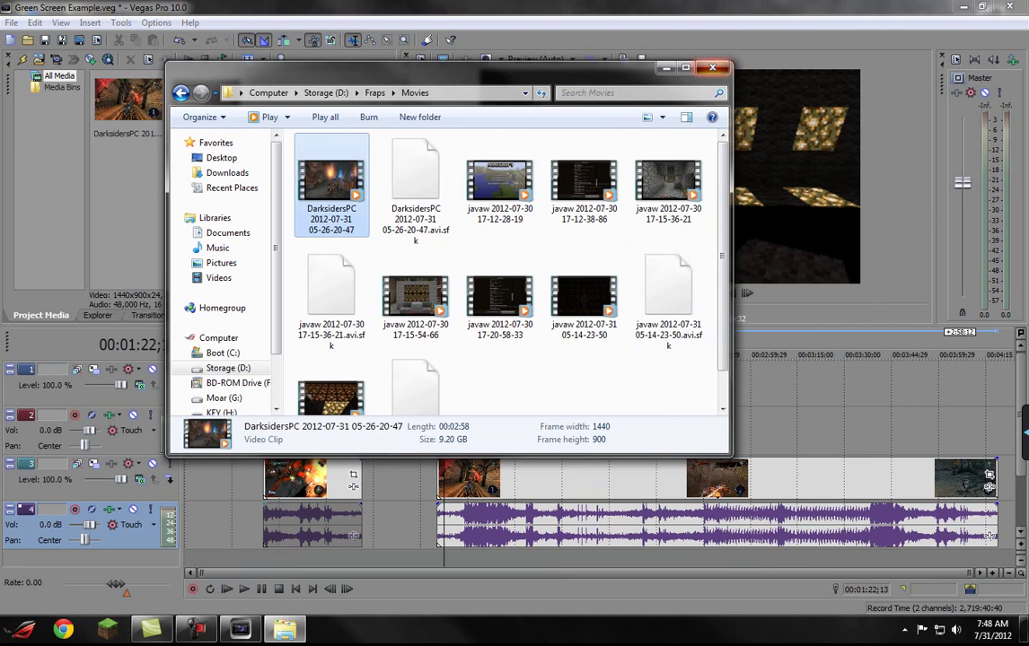
pyautogui.click(712, 67)
pyautogui.click(546, 481)
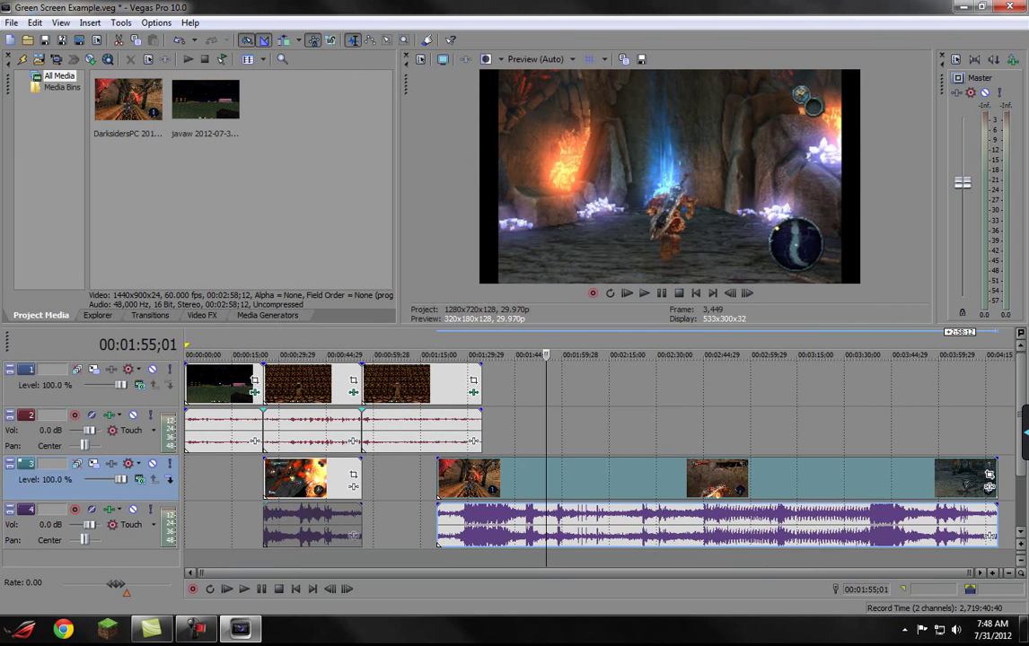
# Trim the Darksiders clip beneath the last Minecraft clip to end at 00:01:43;24, splitting it and deleting the leftover footage
pyautogui.click(429, 480)
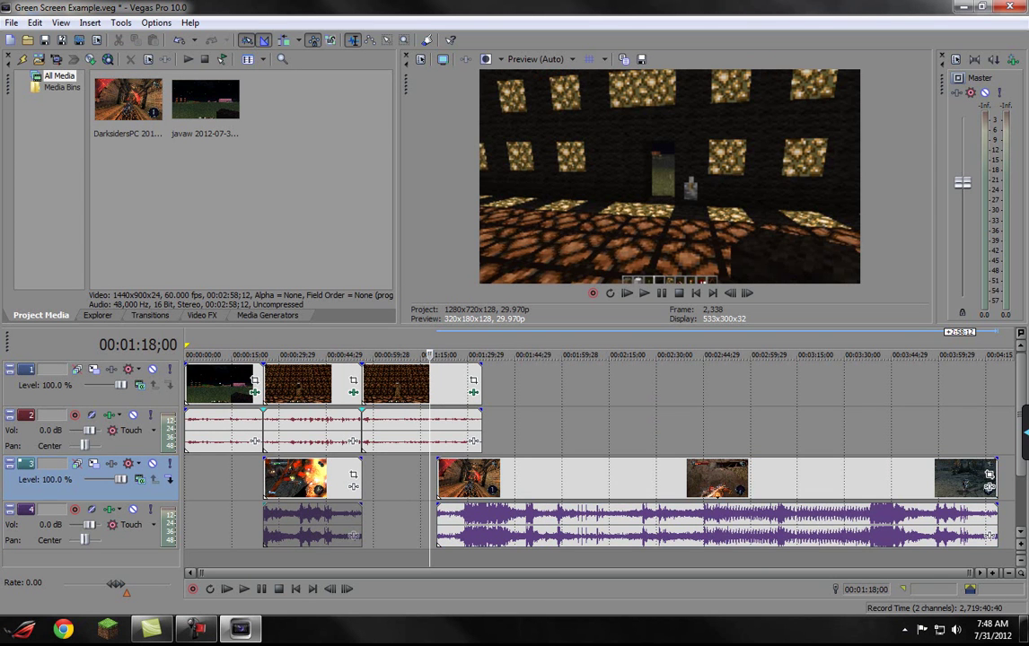
pyautogui.hscroll(1, 429, 477)
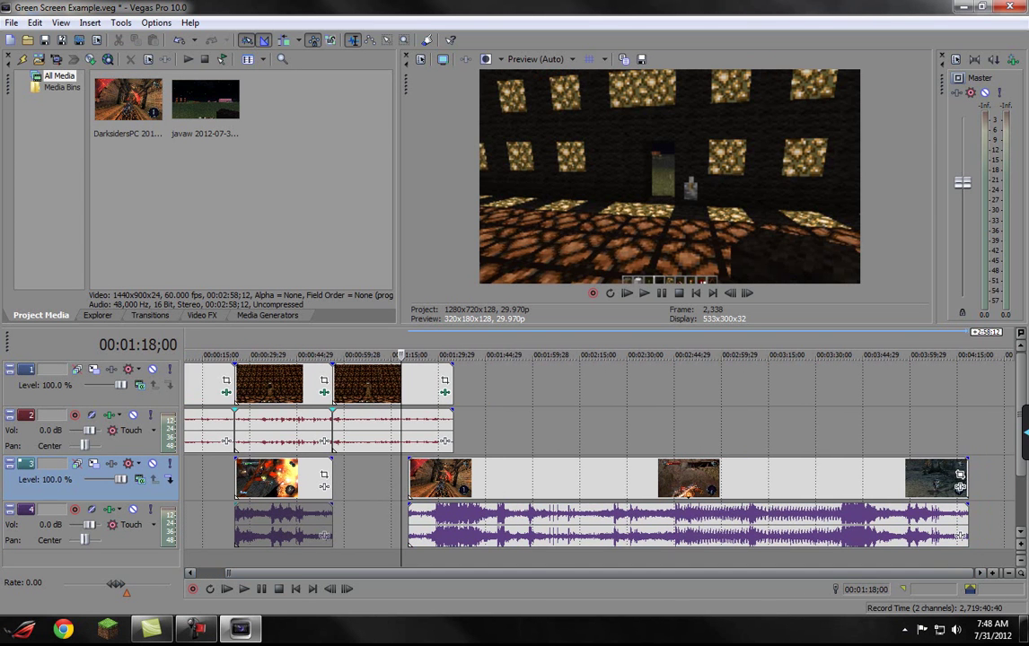
pyautogui.click(547, 480)
pyautogui.press('s')
pyautogui.click(632, 480)
pyautogui.press('Delete')
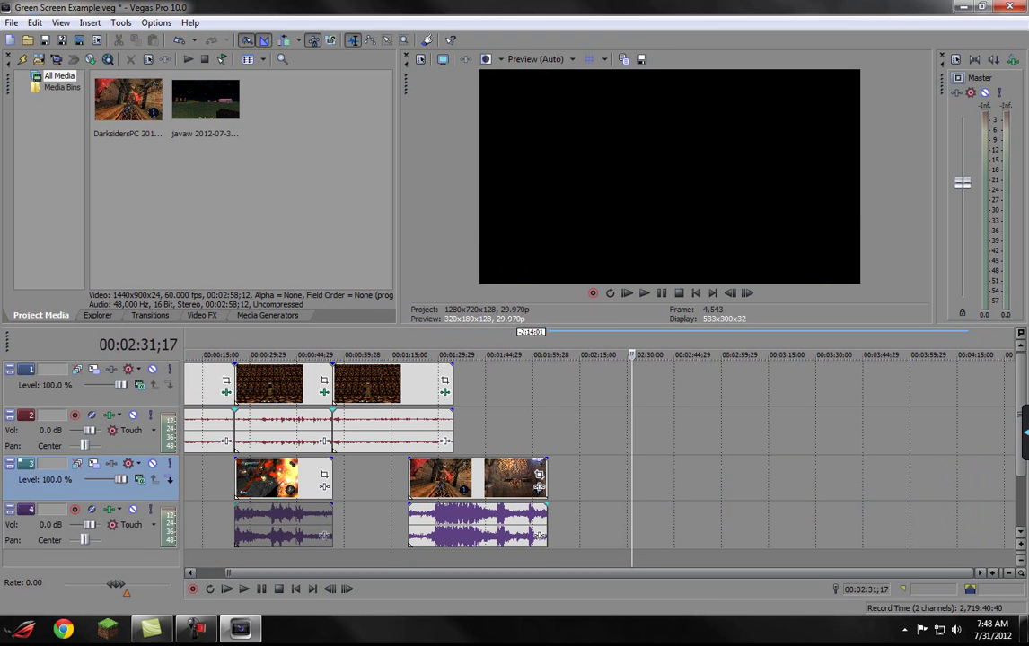
pyautogui.click(481, 480)
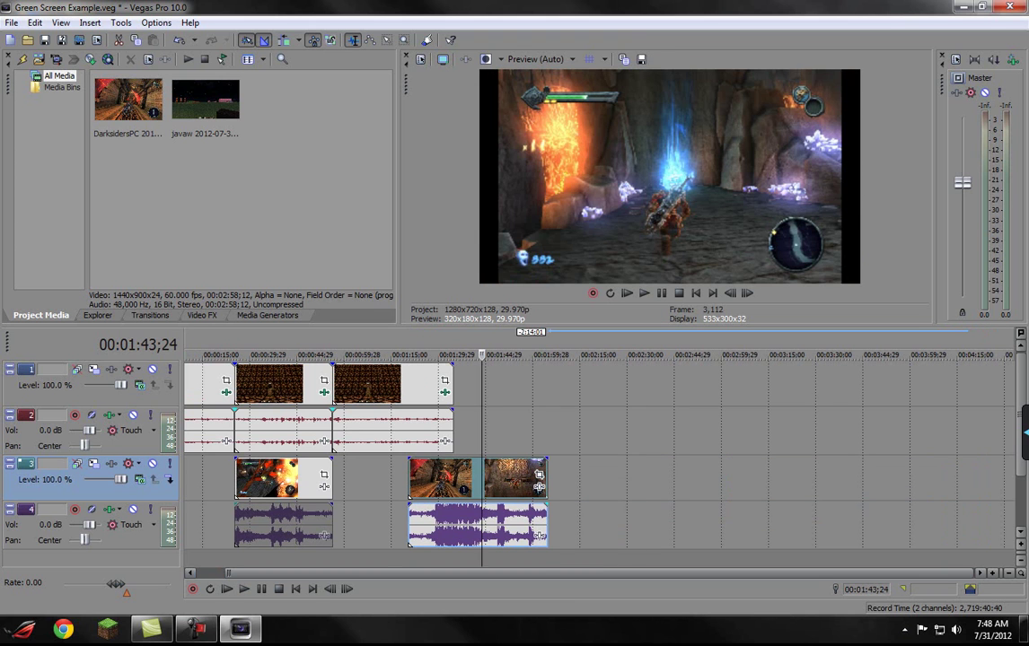
pyautogui.press('s')
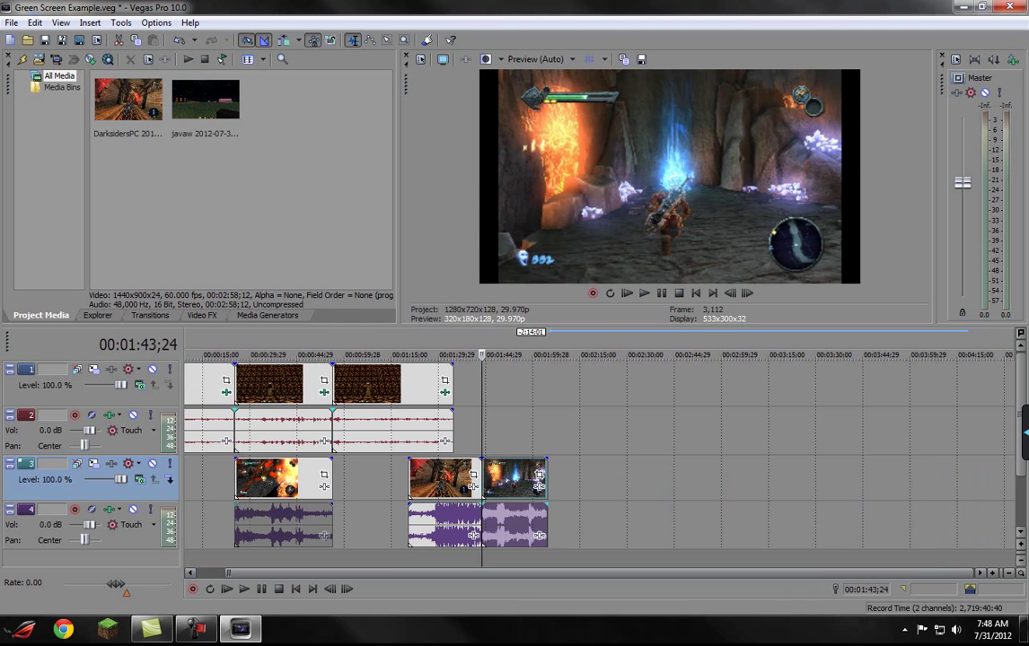
pyautogui.press('Delete')
# Move the trimmed Darksiders clip earlier on tracks 3 and 4 so it lies beneath the last Minecraft clip
pyautogui.moveTo(444, 481); pyautogui.dragTo(410, 485)
pyautogui.moveTo(482, 356); pyautogui.dragTo(377, 355)
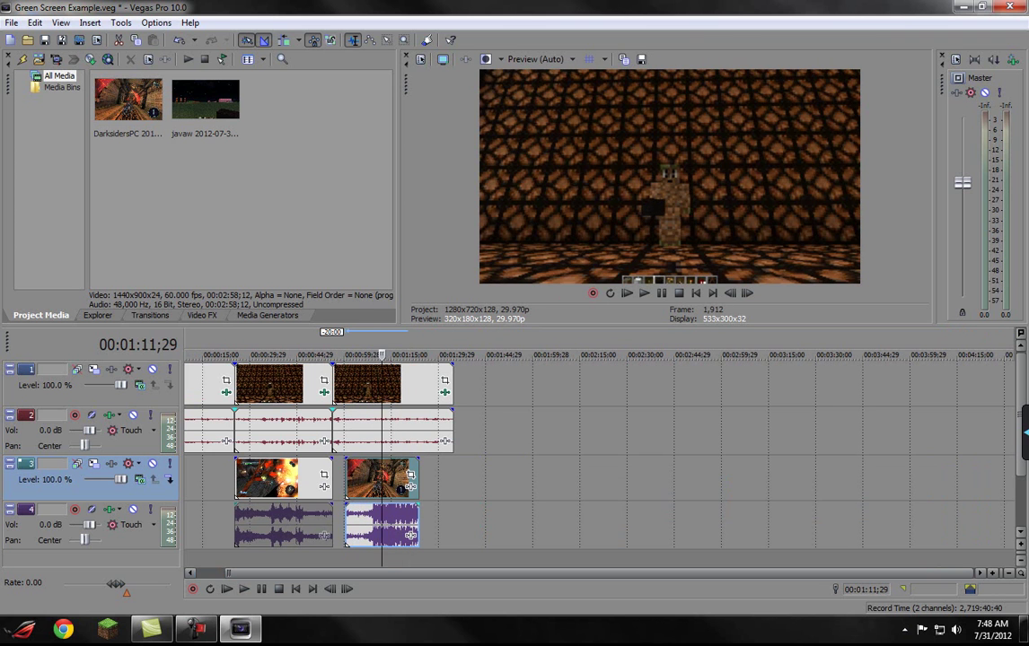
pyautogui.press('l')
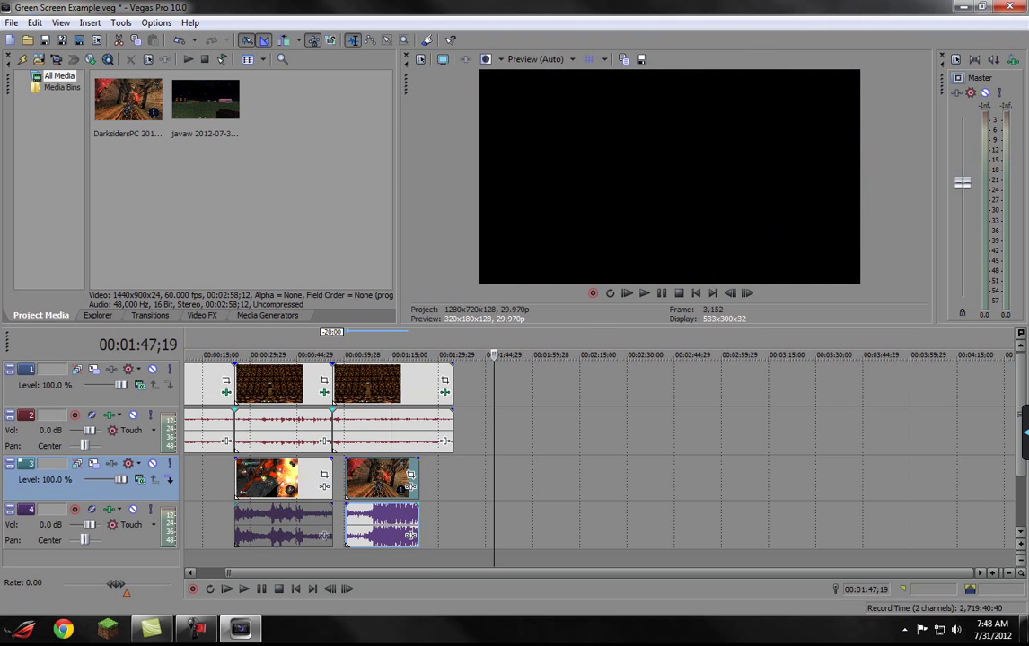
pyautogui.moveTo(411, 486); pyautogui.dragTo(432, 487)
pyautogui.moveTo(458, 355); pyautogui.dragTo(413, 354)
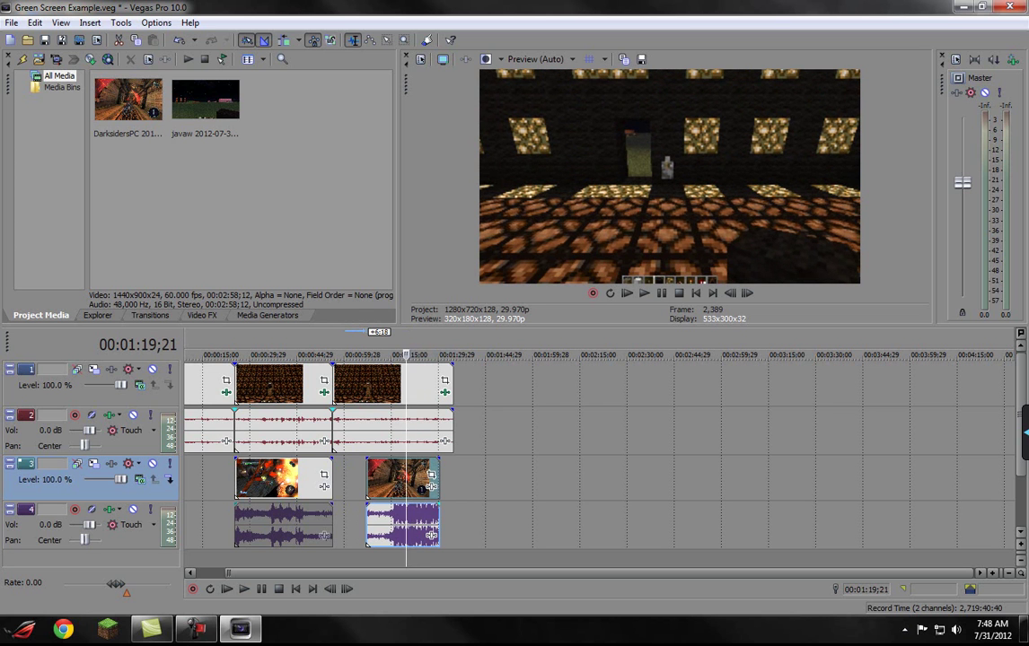
# Mute the last Darksiders clip's audio event on track 4 and play back the overlap from 00:01:19;14
pyautogui.click(643, 293)
pyautogui.click(660, 292)
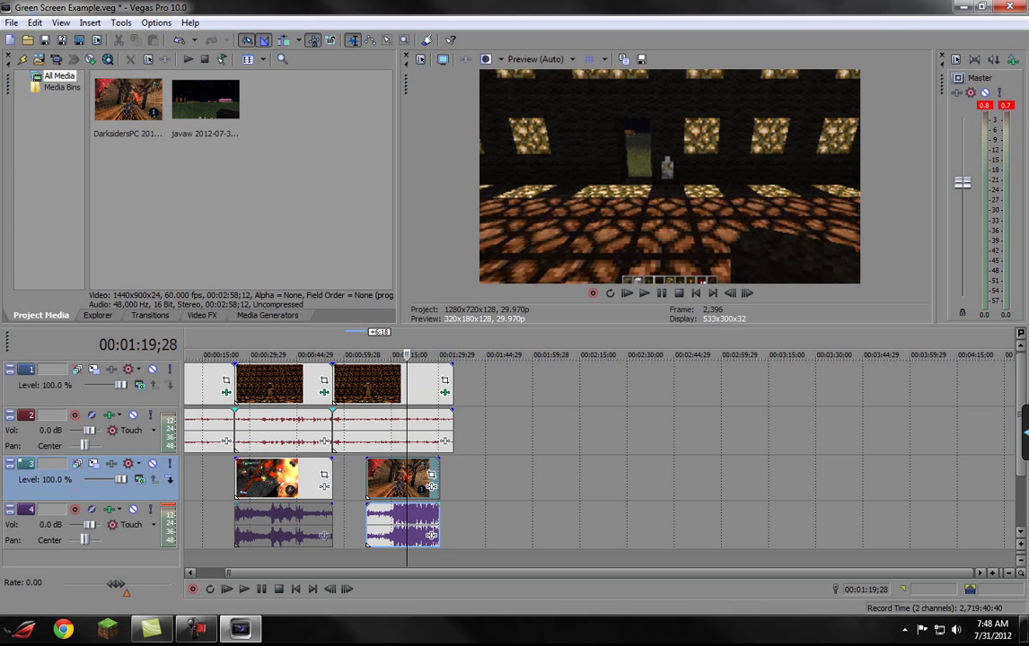
pyautogui.rightClick(379, 516)
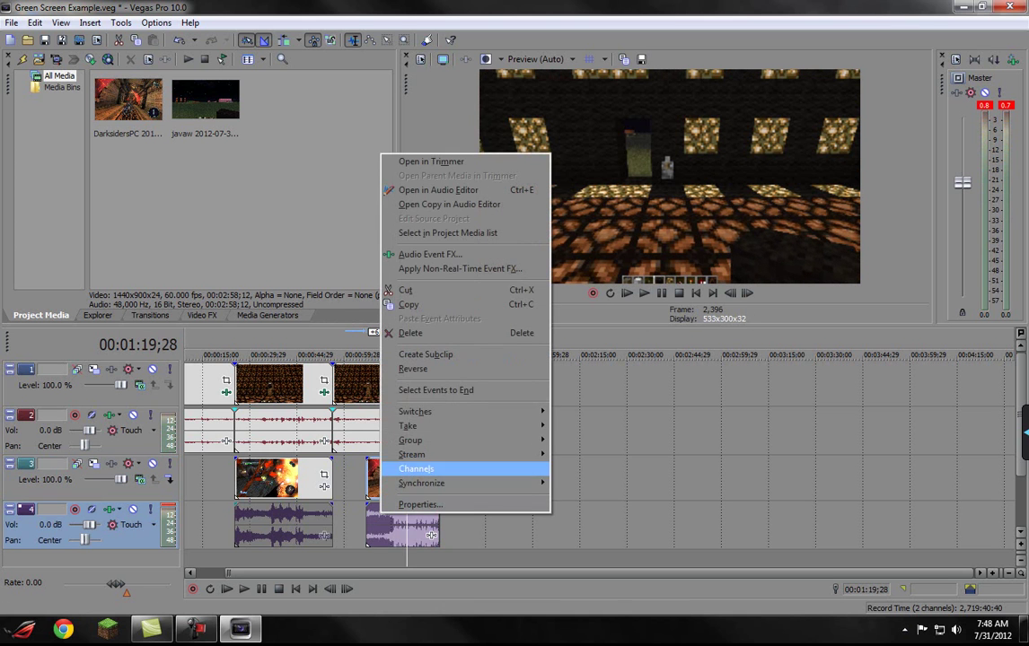
pyautogui.moveTo(485, 410)
pyautogui.click(575, 411)
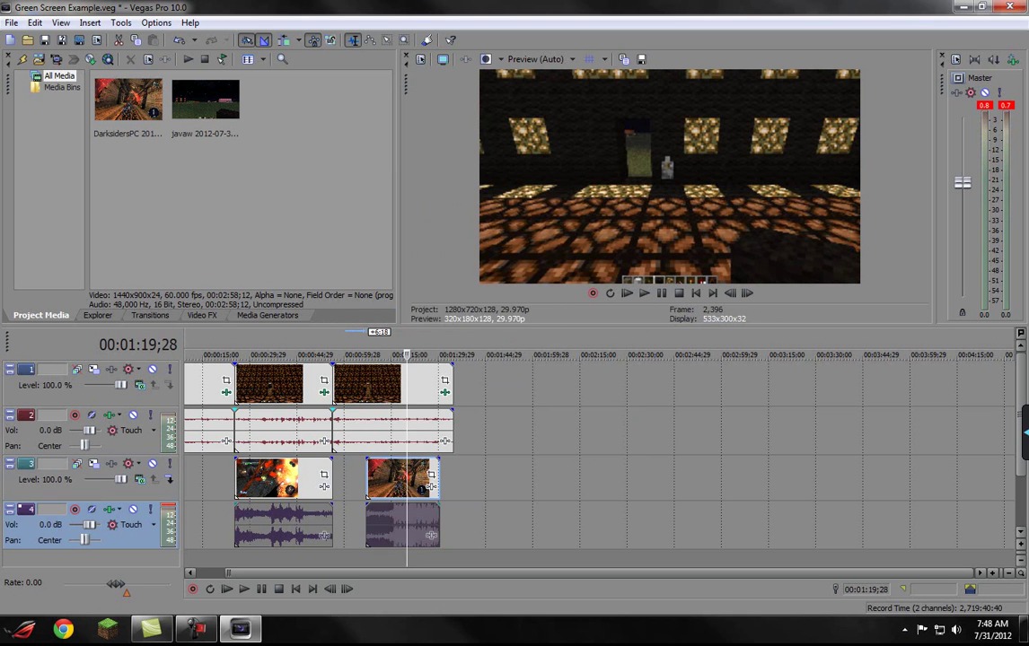
pyautogui.click(405, 520)
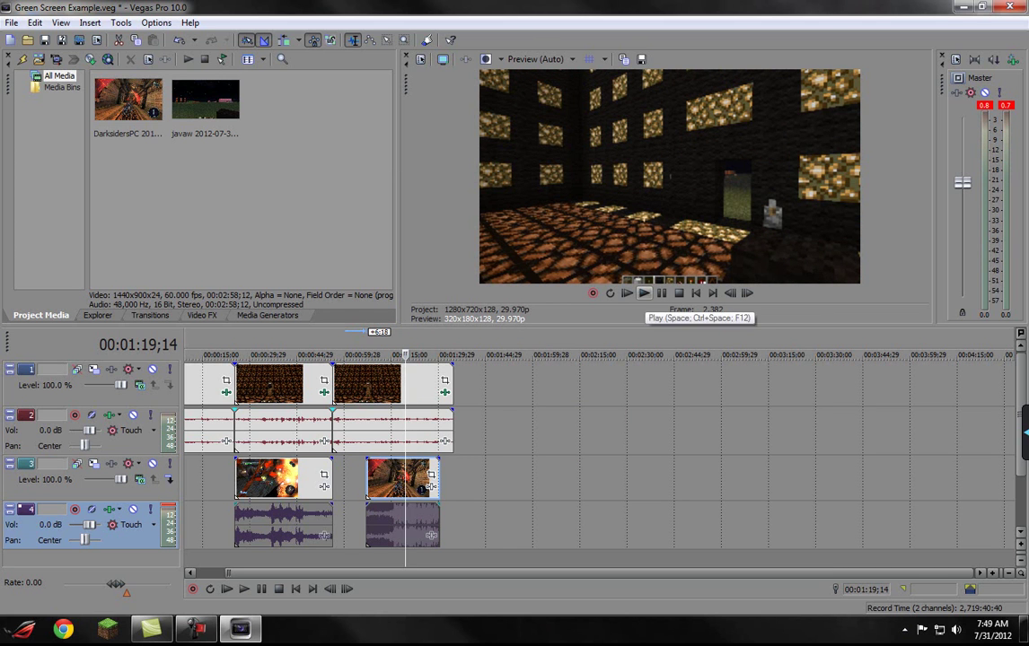
pyautogui.click(644, 293)
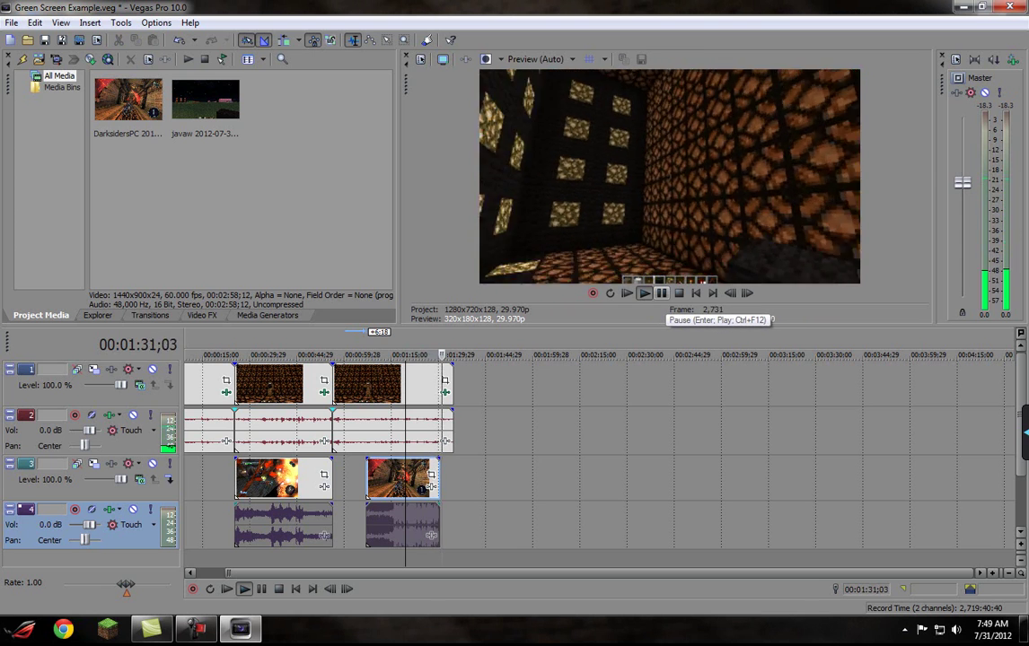
pyautogui.click(661, 294)
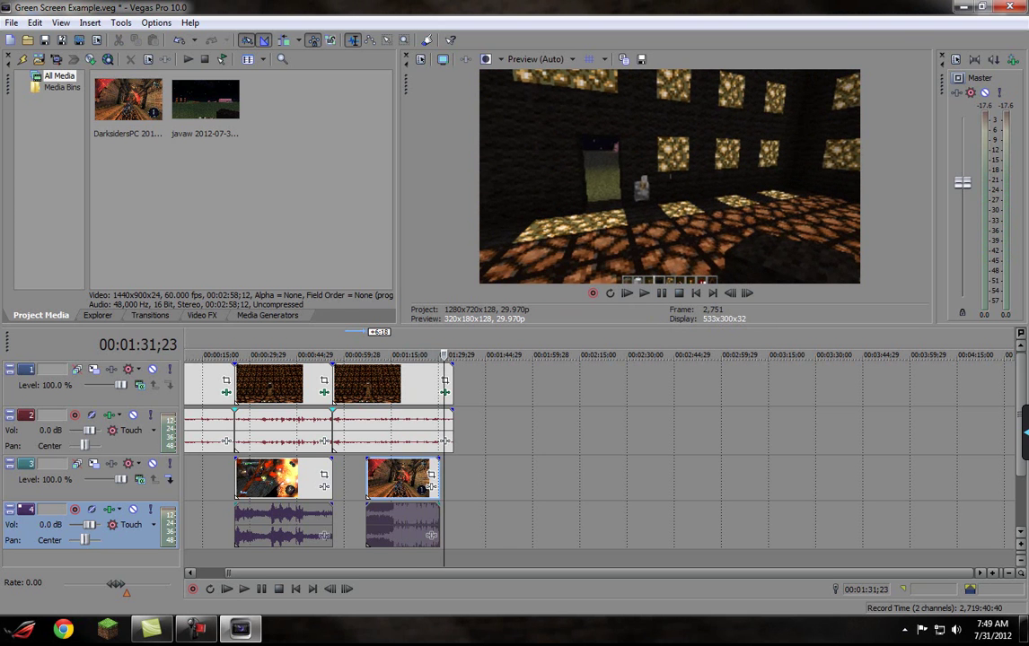
# Delete the last Darksiders clip with its audio from tracks 3 and 4
pyautogui.click(405, 481)
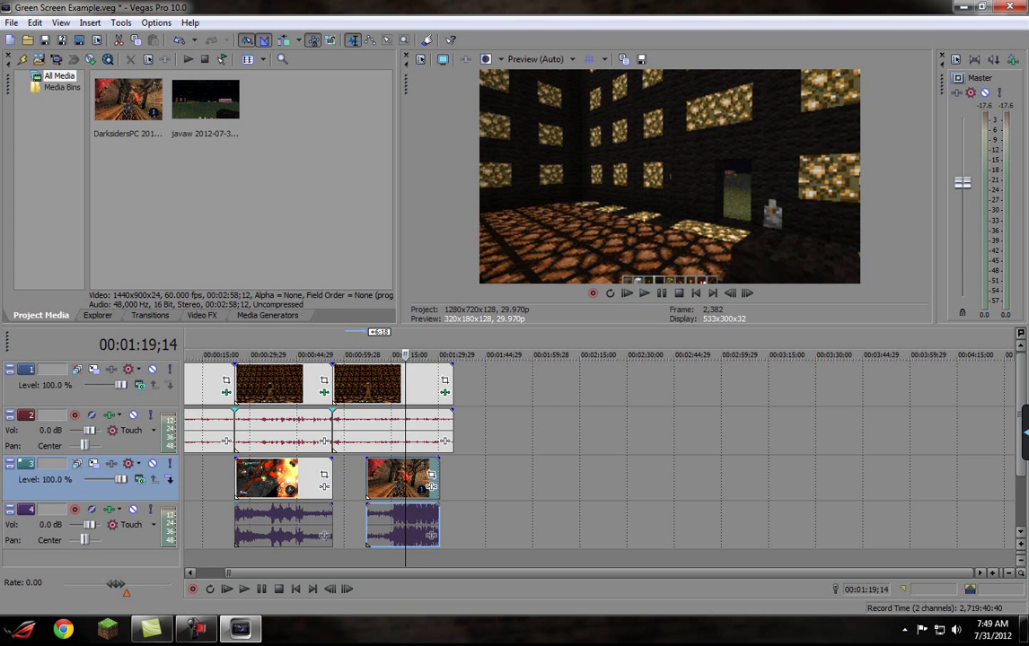
pyautogui.press('Delete')
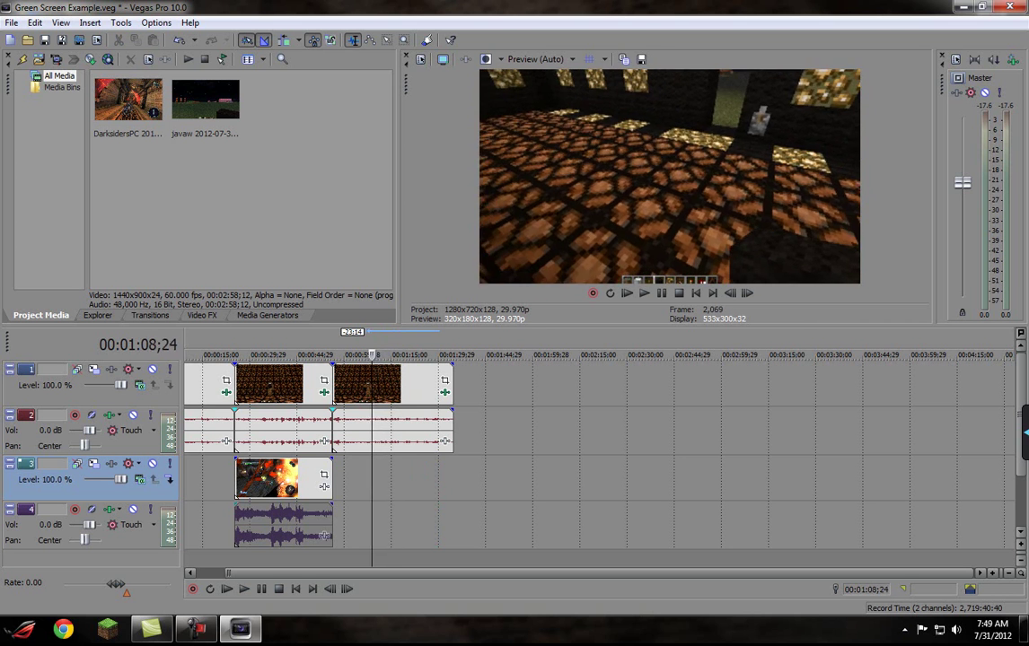
pyautogui.press('k')
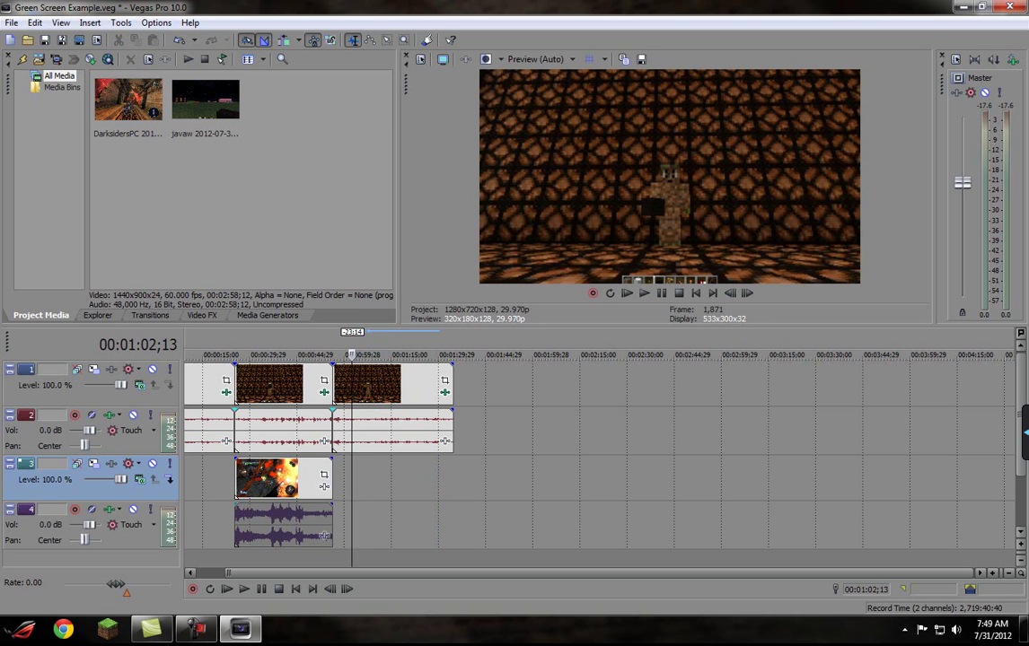
# Examine the middle Minecraft clip's unkeyed frames in Event Pan/Crop, and compare them with the keyed composite at 00:00:49;26
pyautogui.click(264, 479)
pyautogui.click(270, 384)
pyautogui.rightClick(269, 384)
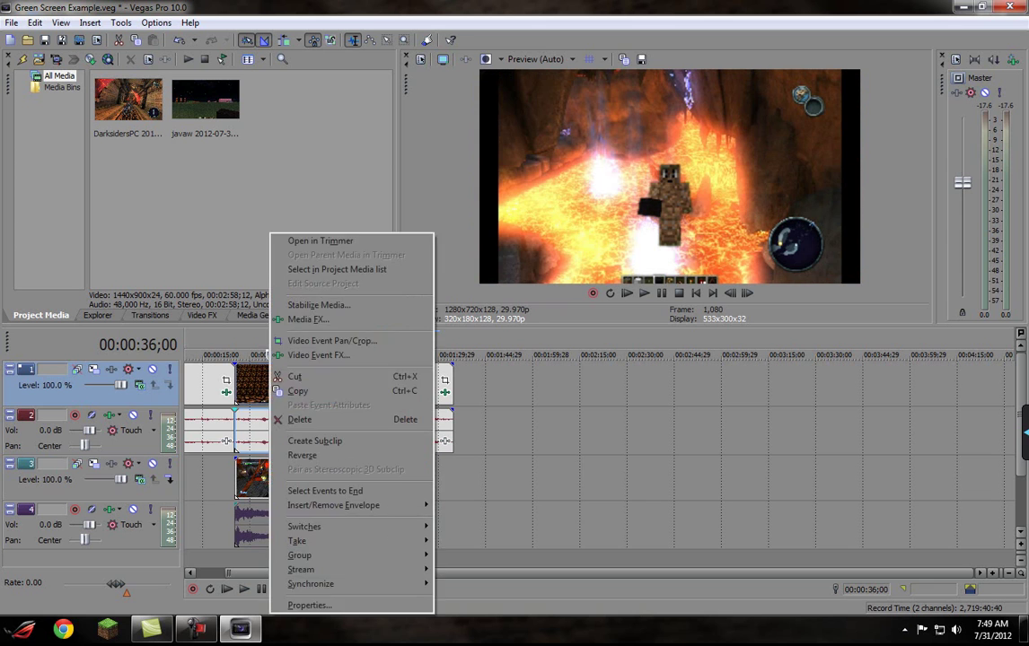
pyautogui.click(579, 479)
pyautogui.click(324, 381)
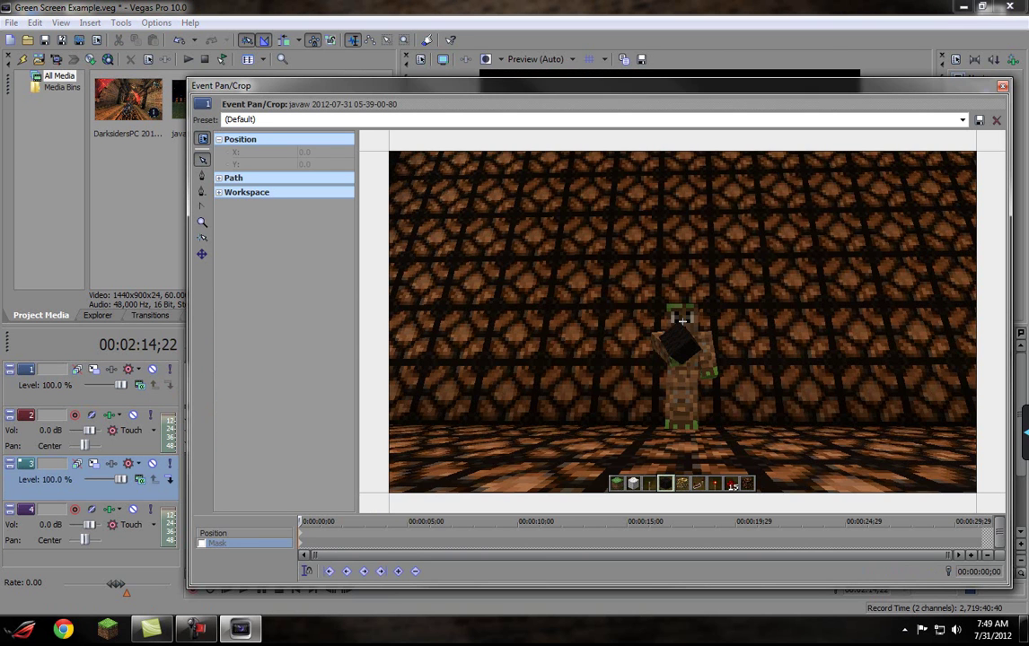
pyautogui.click(338, 522)
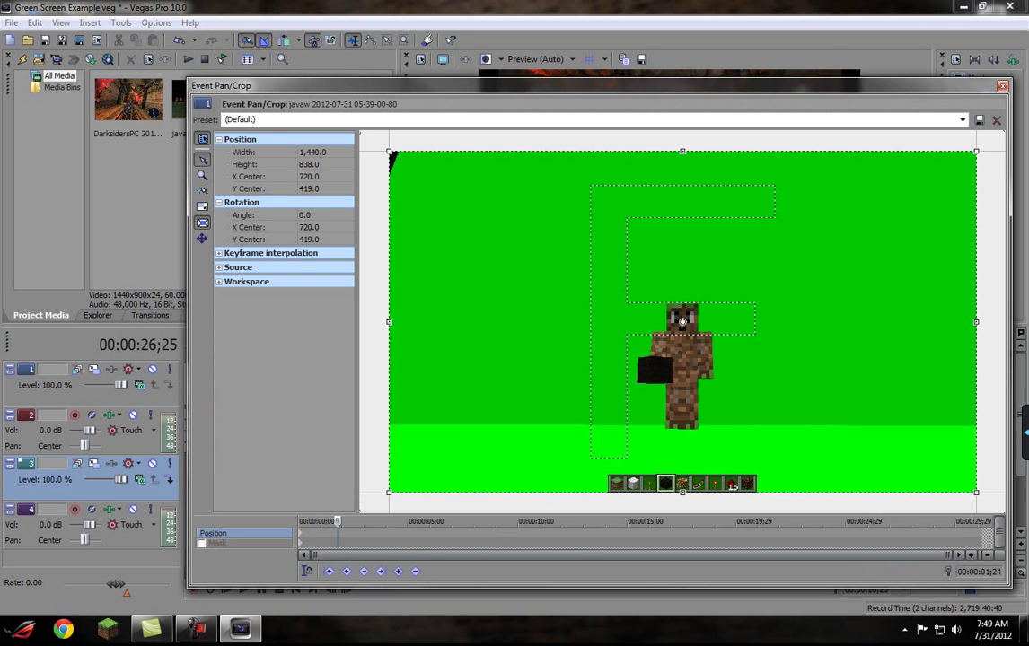
pyautogui.moveTo(337, 522)
pyautogui.mouseDown()
pyautogui.moveTo(301, 522)
pyautogui.moveTo(324, 522)
pyautogui.mouseUp()
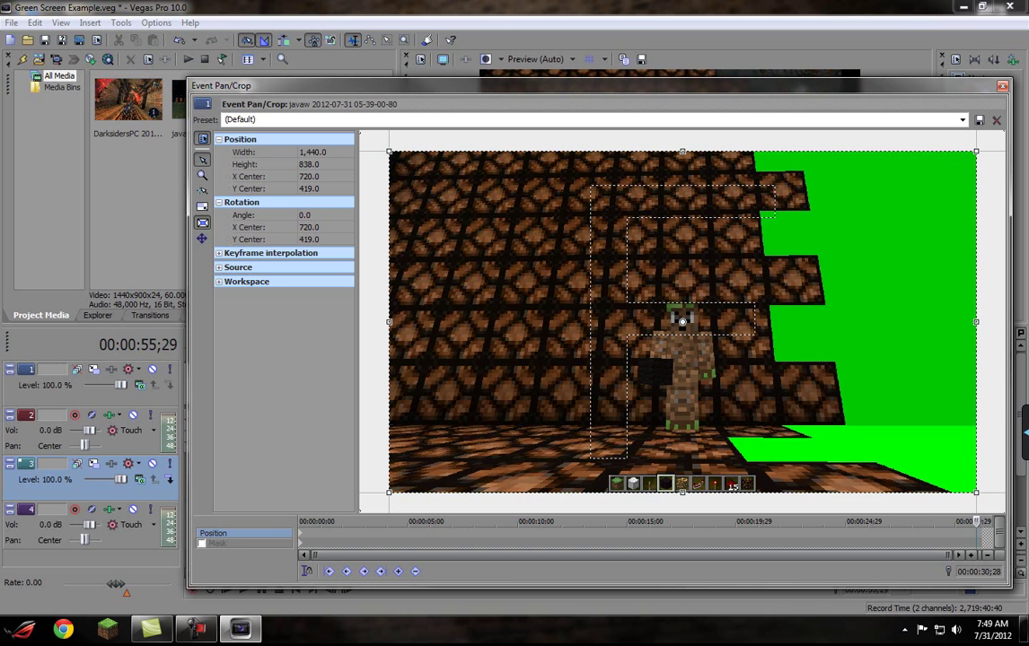
pyautogui.click(1003, 86)
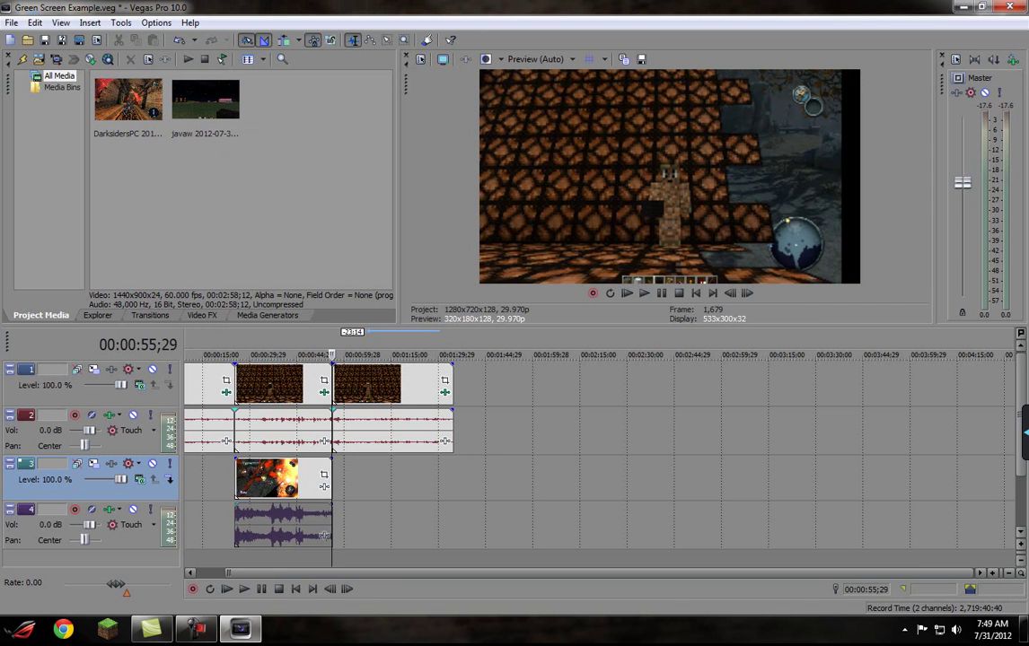
pyautogui.moveTo(332, 355)
pyautogui.mouseDown()
pyautogui.moveTo(297, 355)
pyautogui.moveTo(312, 355)
pyautogui.mouseUp()
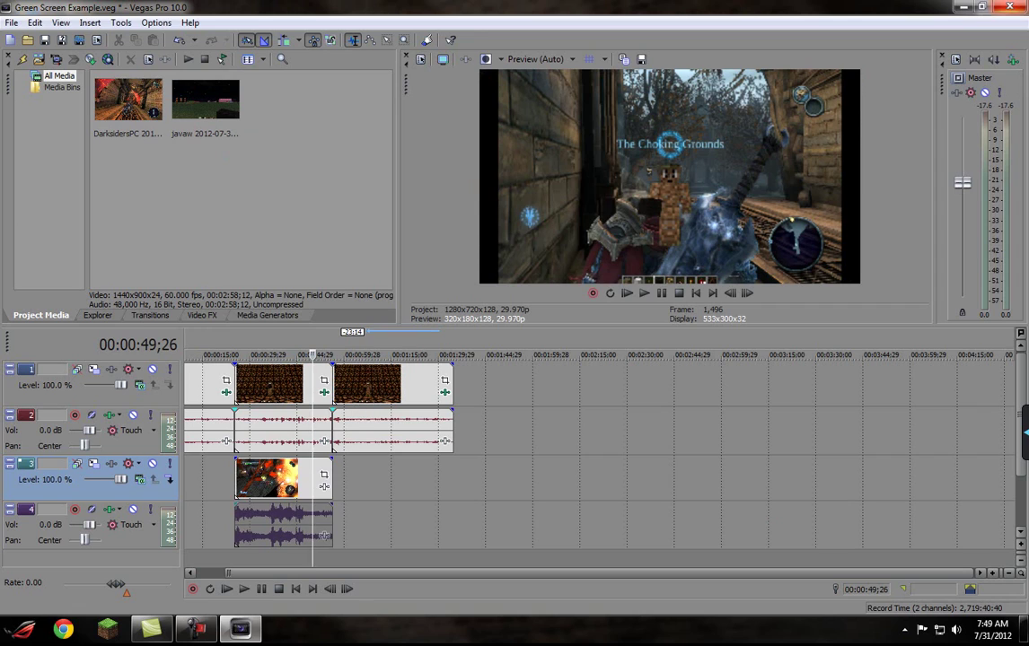
# Close the Vegas project, Camtasia Studio and the Minecraft Launcher to return to the desktop
pyautogui.click(1009, 6)
pyautogui.click(570, 262)
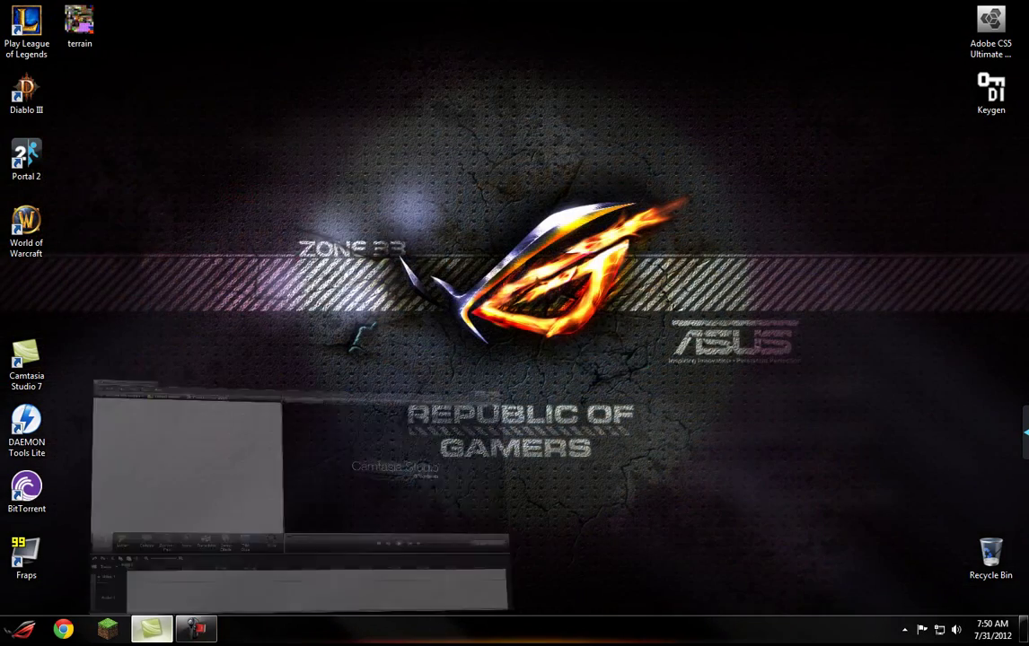
pyautogui.hotkey('alt', 'F4')
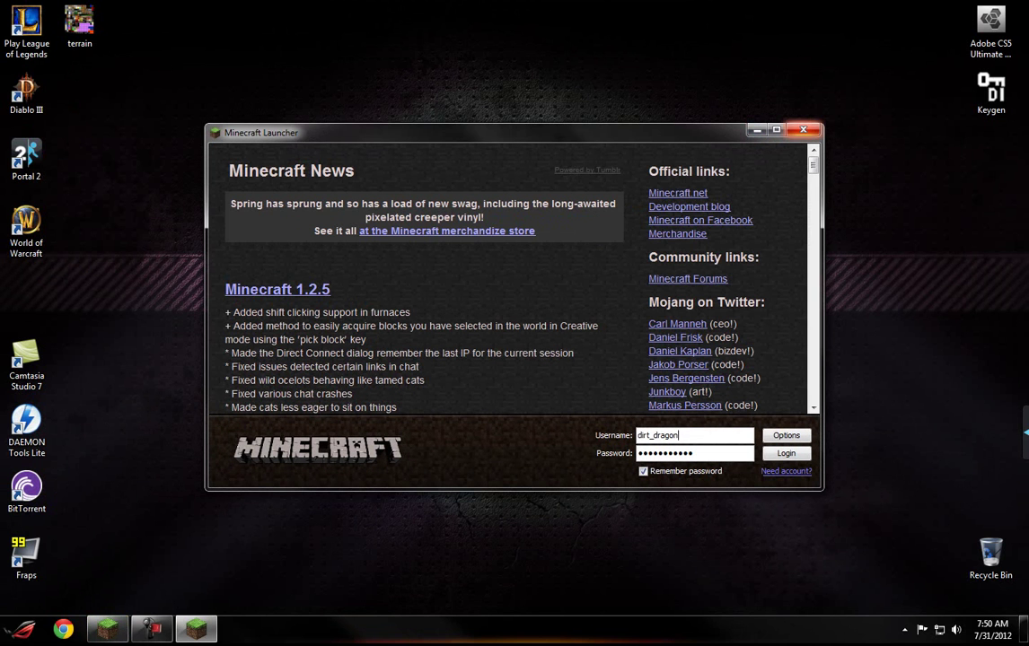
pyautogui.moveTo(679, 435); pyautogui.dragTo(639, 436)
pyautogui.hotkey('alt', 'F4')
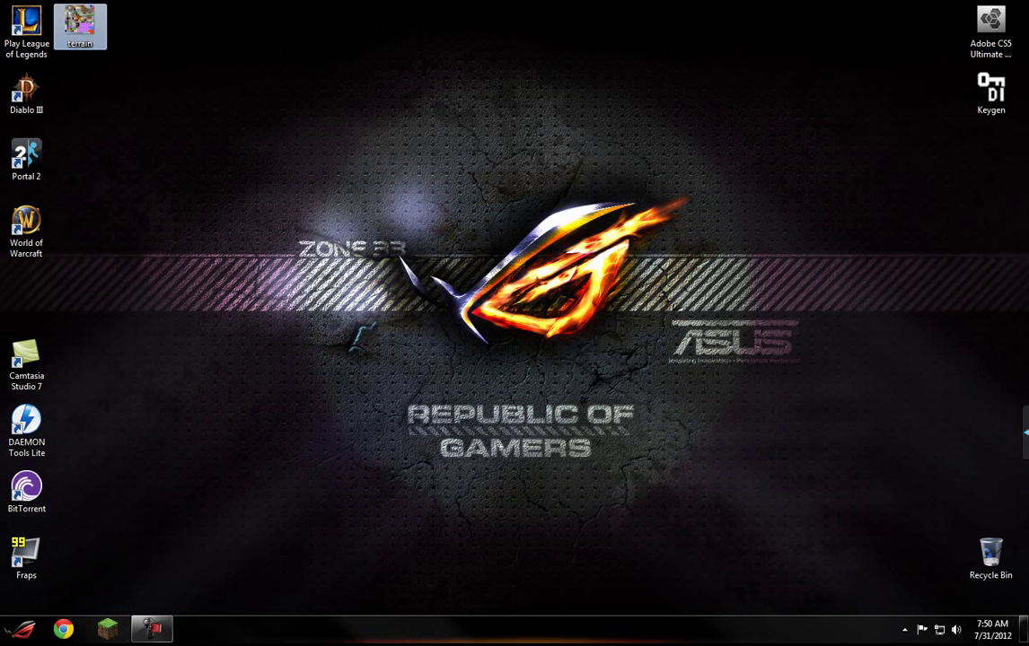